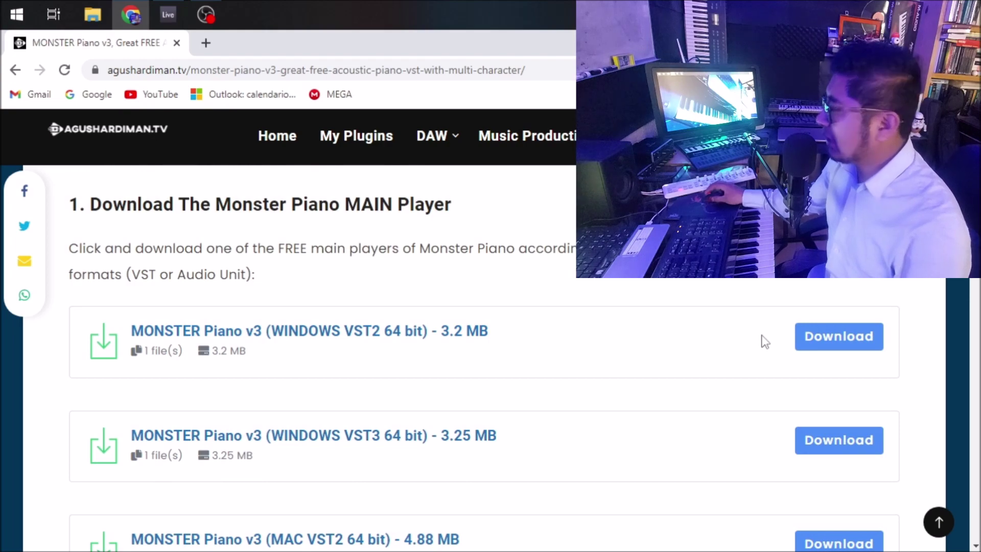
Step: Examine the MONSTER Piano v3 page for the main player downloads, the plugin folder instructions and the library download links
scroll(709, 315, down, 9)
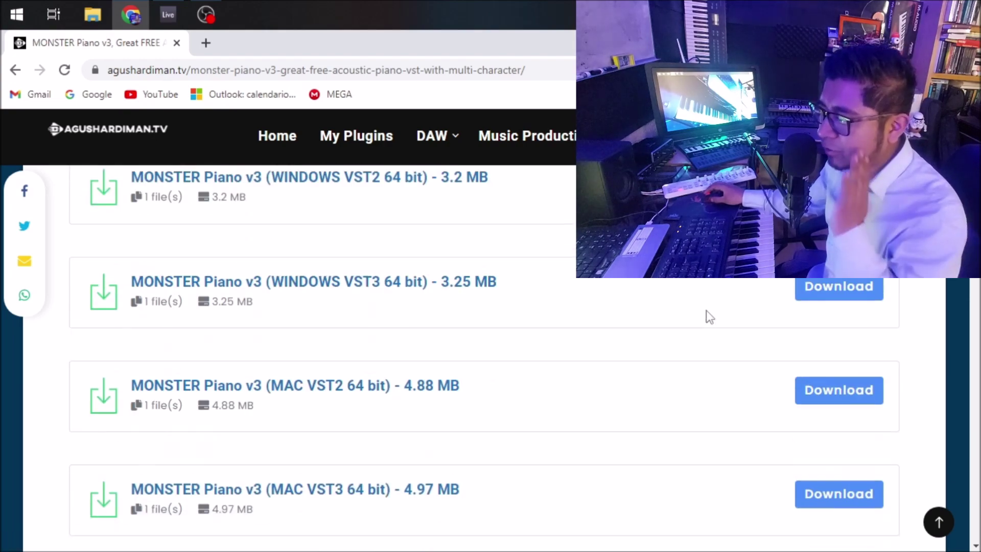
scroll(706, 310, down, 10)
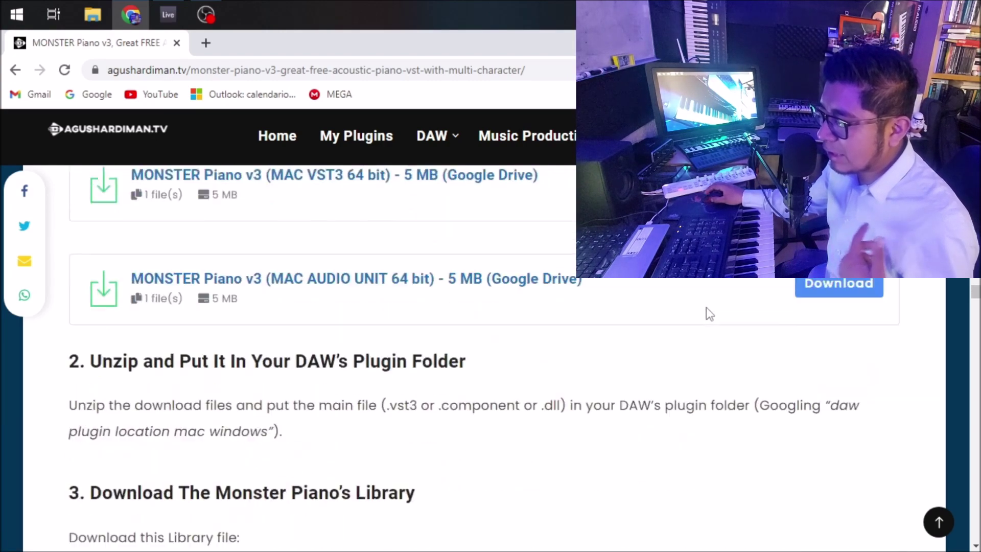
scroll(706, 308, down, 5)
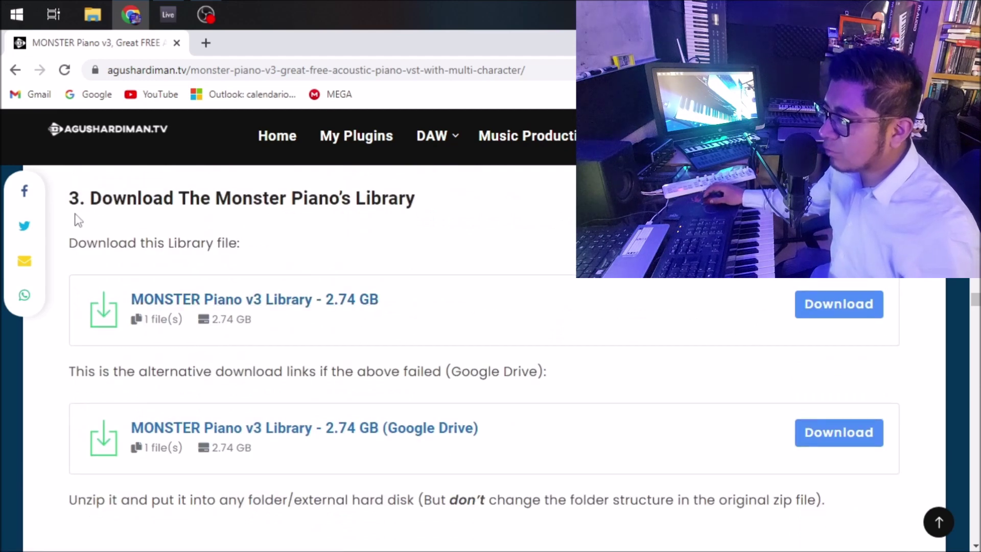
drag(71, 205, 436, 222)
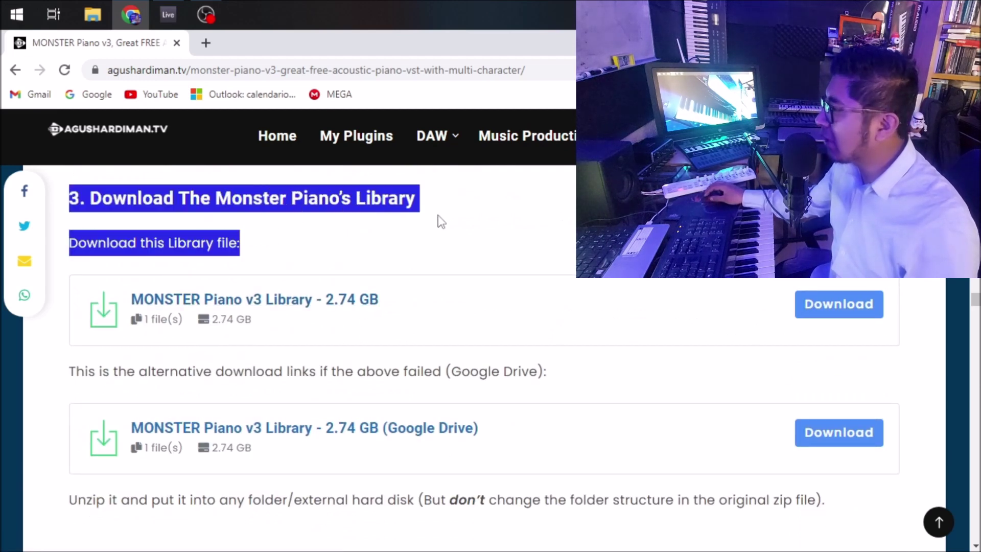
click(438, 217)
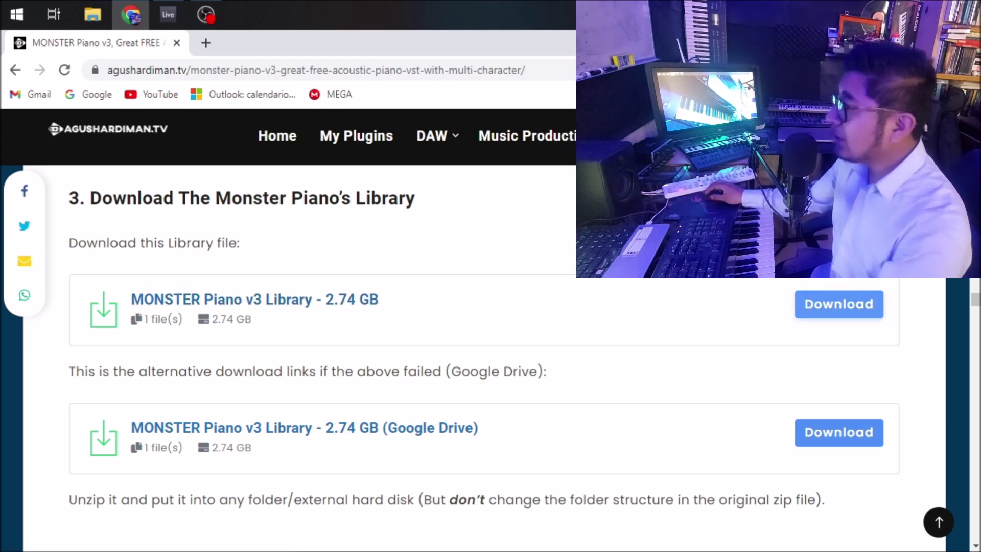
scroll(801, 323, down, 1)
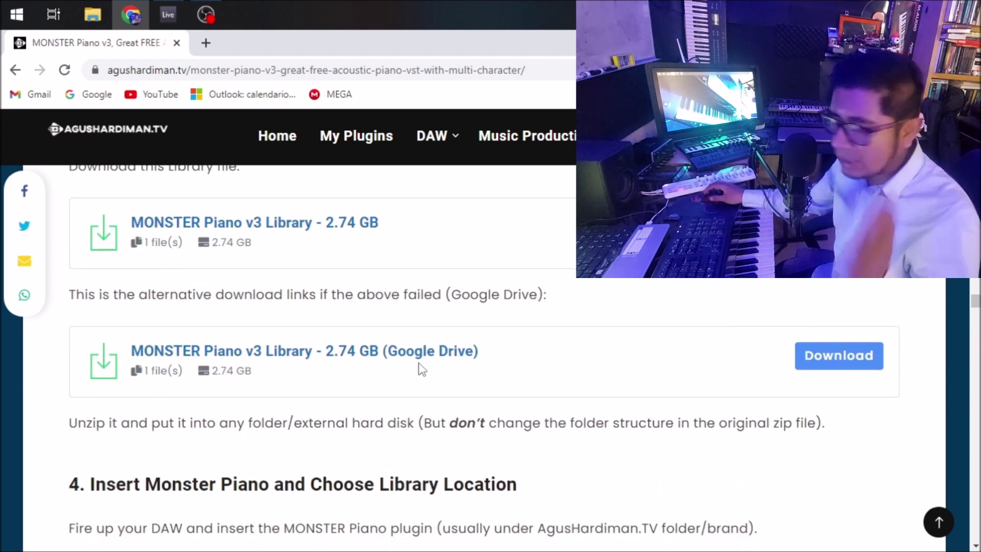
scroll(418, 366, down, 1)
scroll(421, 372, down, 1)
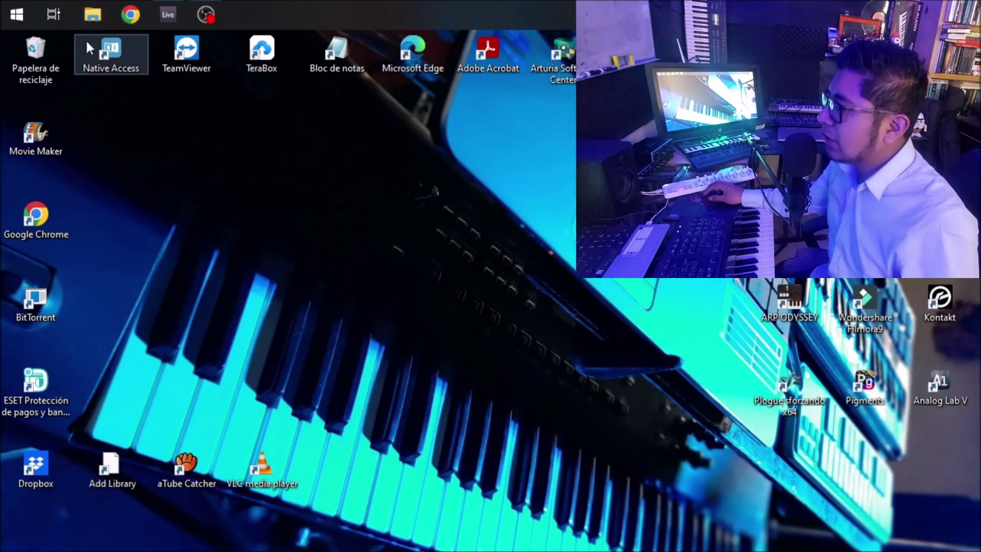
Step: In File Explorer, open the MONSTER PIANO 3 folder within Downloads > MONSTER PIANO and select MONSTER Piano v3.dll
click(90, 19)
click(508, 262)
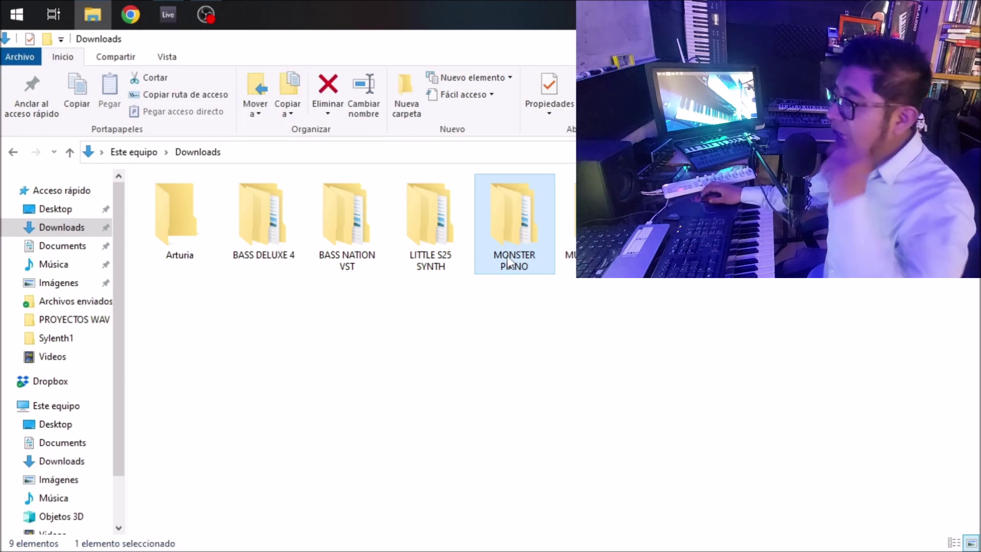
double_click(526, 261)
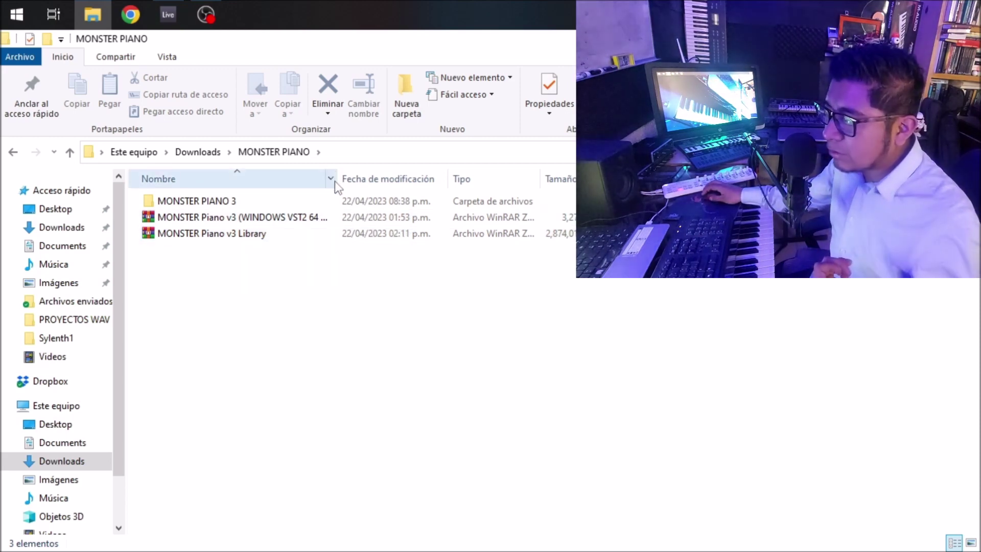
drag(338, 179, 397, 178)
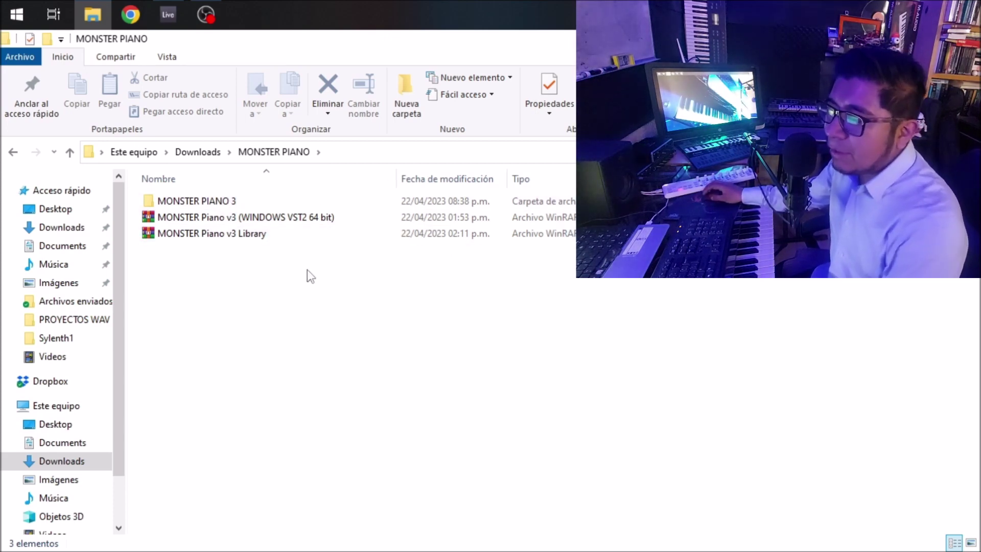
click(225, 201)
double_click(226, 200)
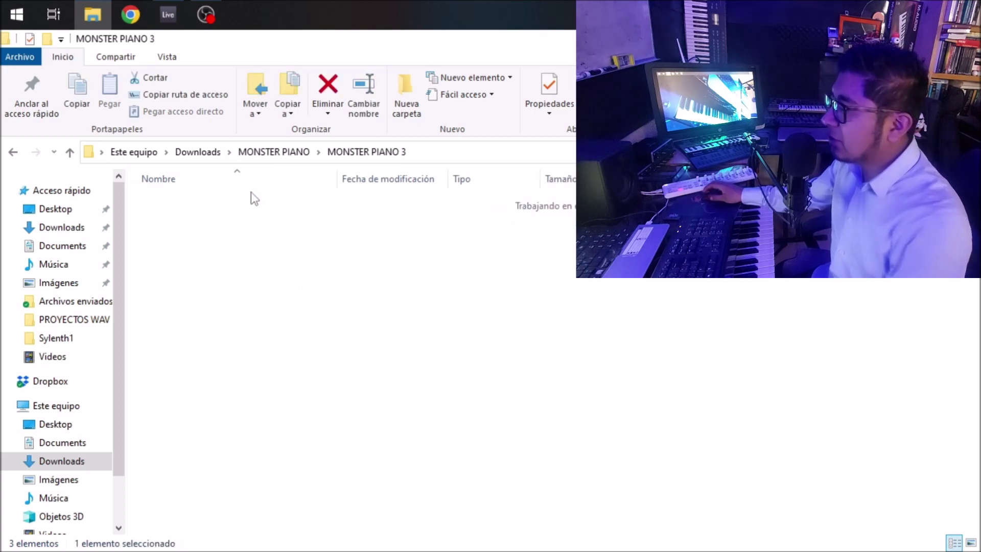
click(225, 266)
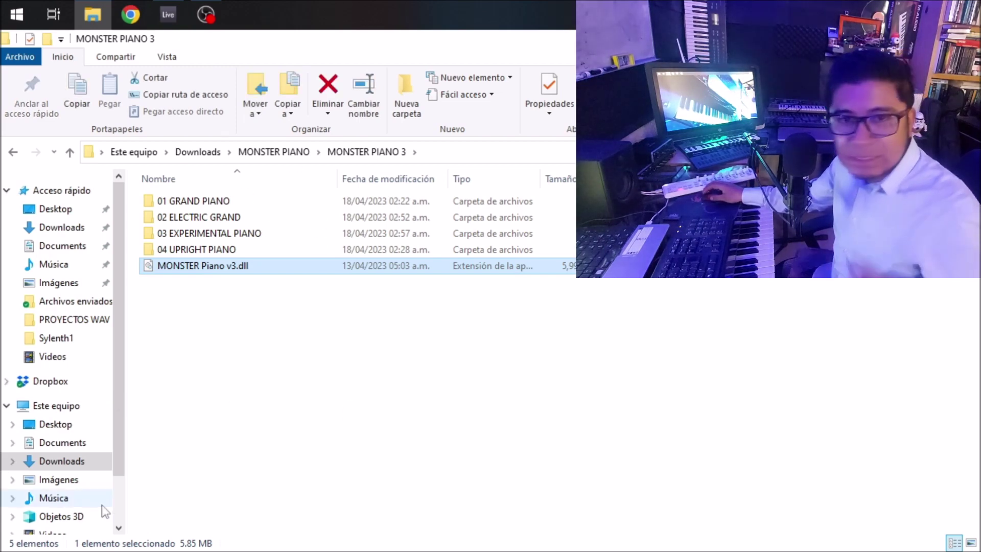
Step: Open the VST Plugins folder under Archivos de programa (x86) on Disco local (C:)
click(14, 152)
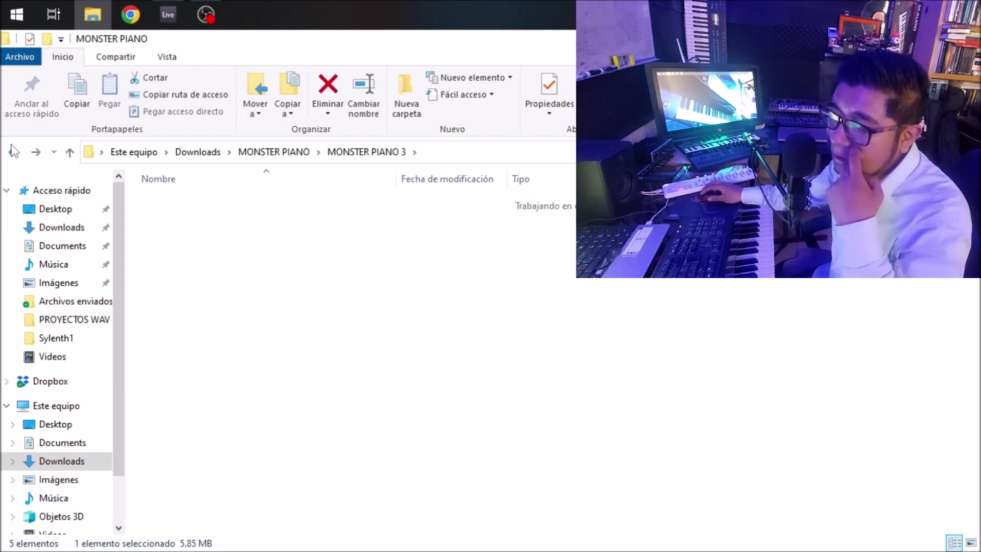
click(67, 409)
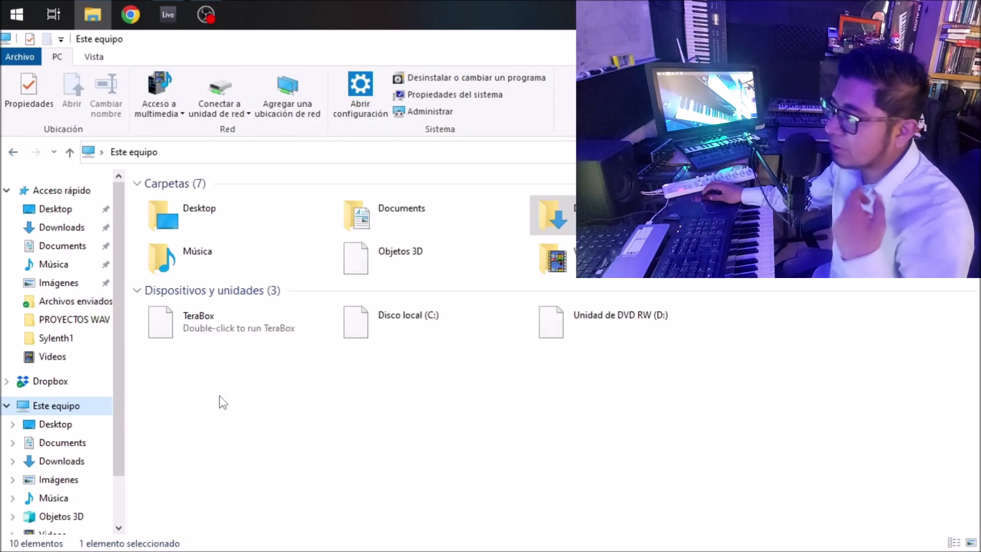
click(364, 331)
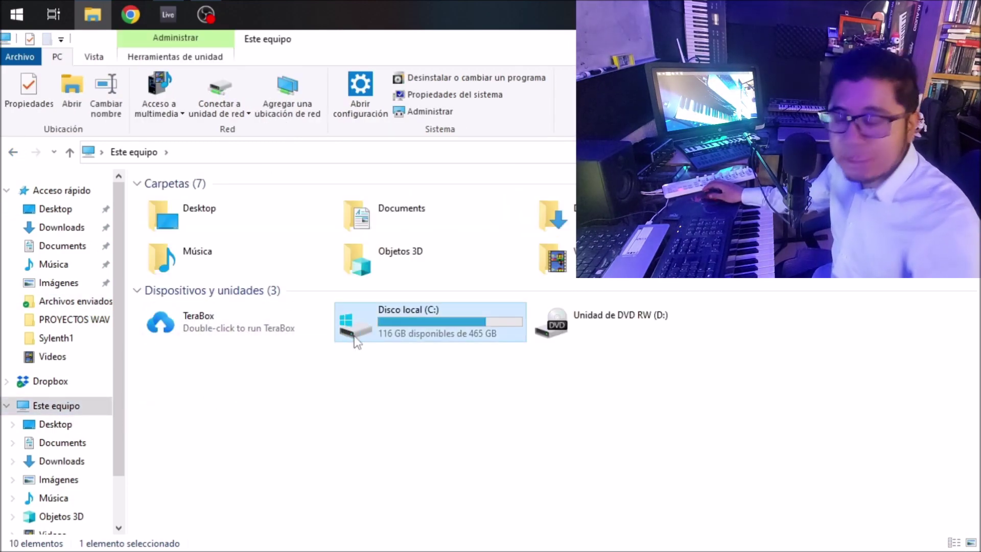
double_click(361, 335)
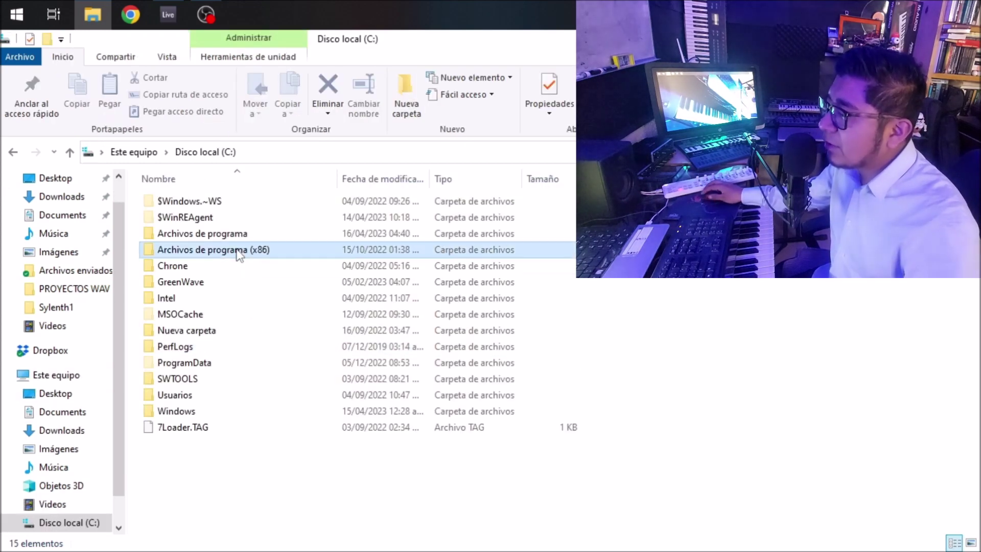
double_click(241, 251)
scroll(335, 283, down, 7)
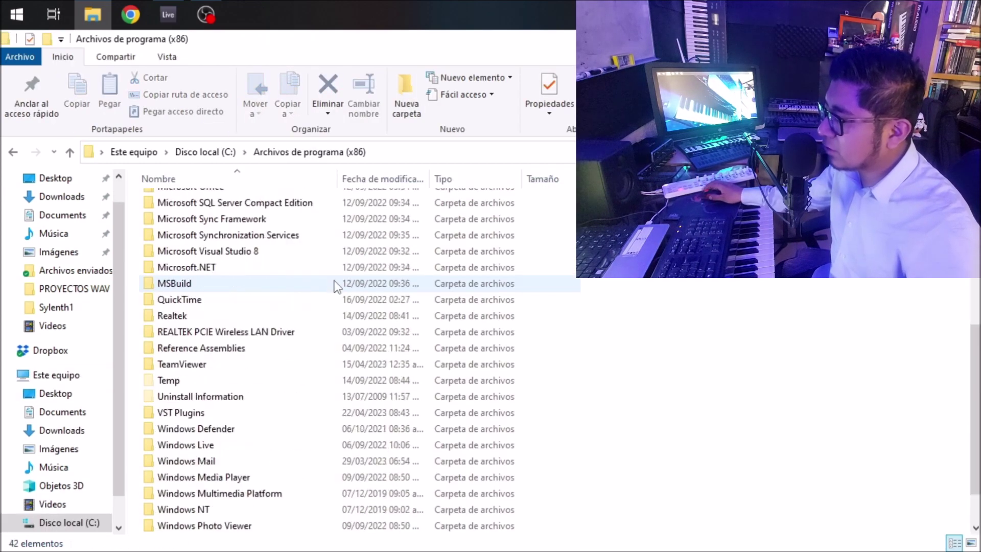
double_click(199, 363)
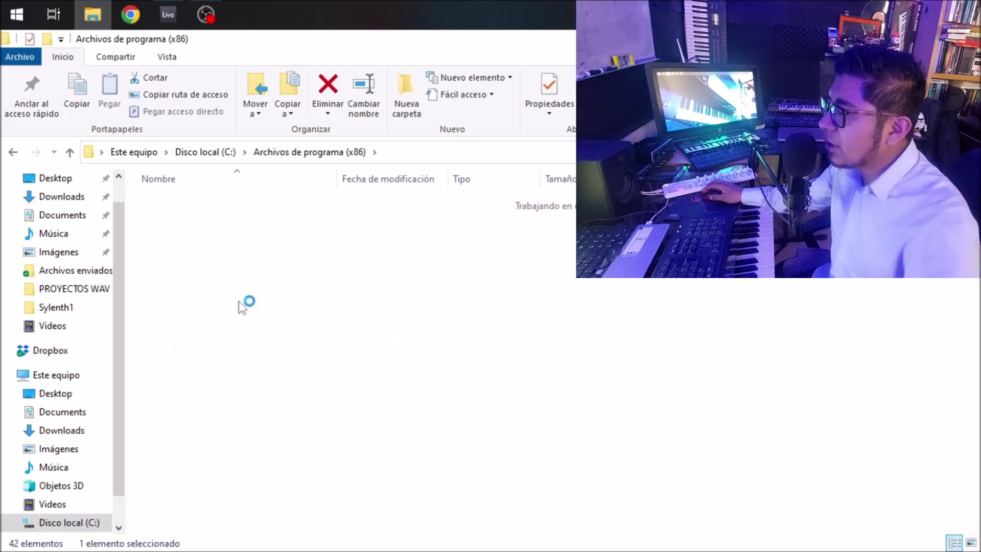
Step: Check the contents of the MONSTER PIANO 3 folder inside VST Plugins, and put the Explorer window away
scroll(247, 325, down, 8)
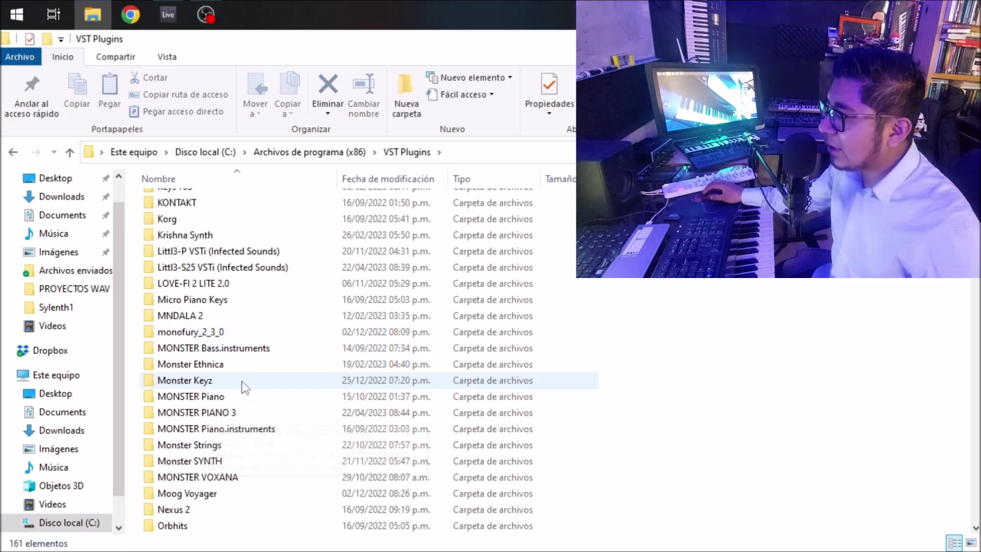
click(221, 415)
double_click(220, 416)
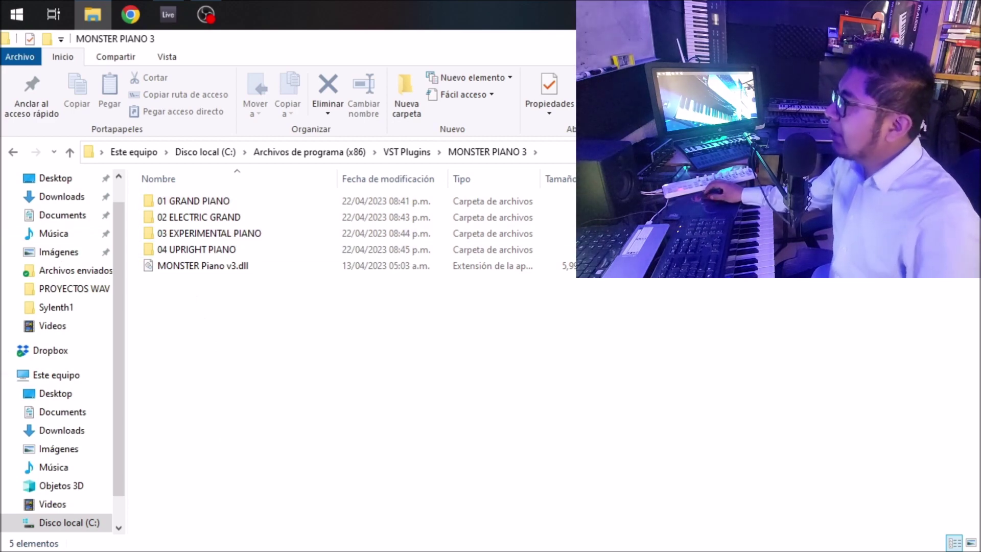
click(965, 39)
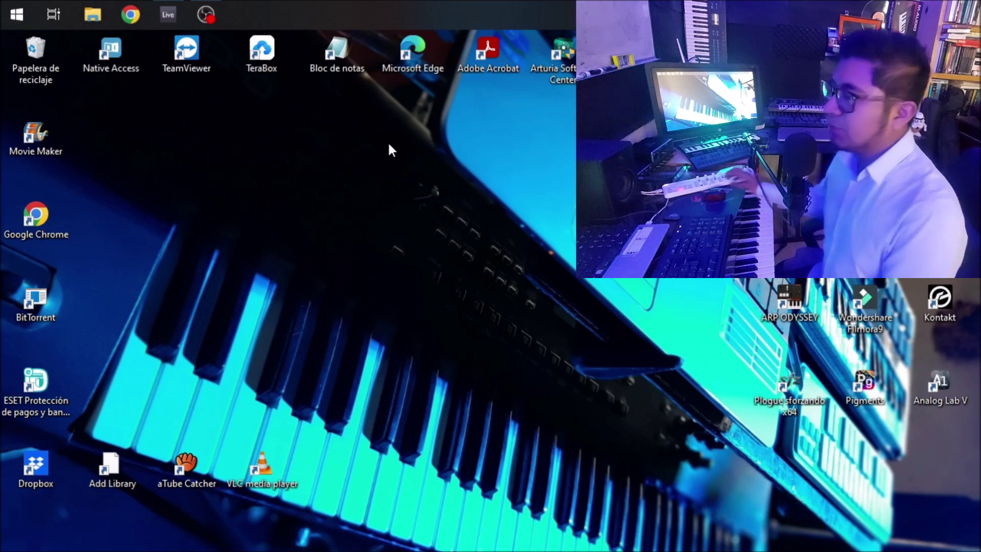
Step: Switch to Ableton Live and delete the audio tracks 3 and 4
click(169, 16)
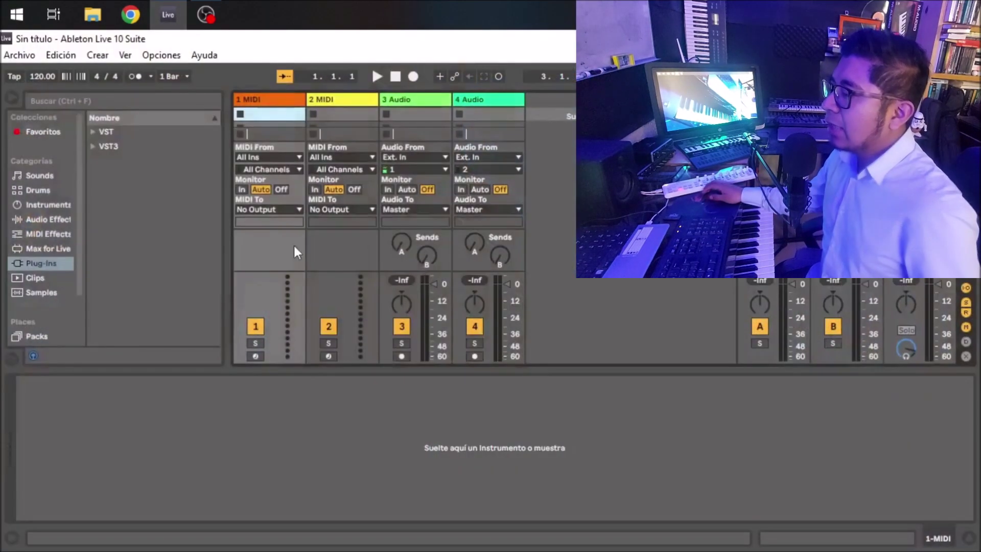
click(281, 103)
click(430, 99)
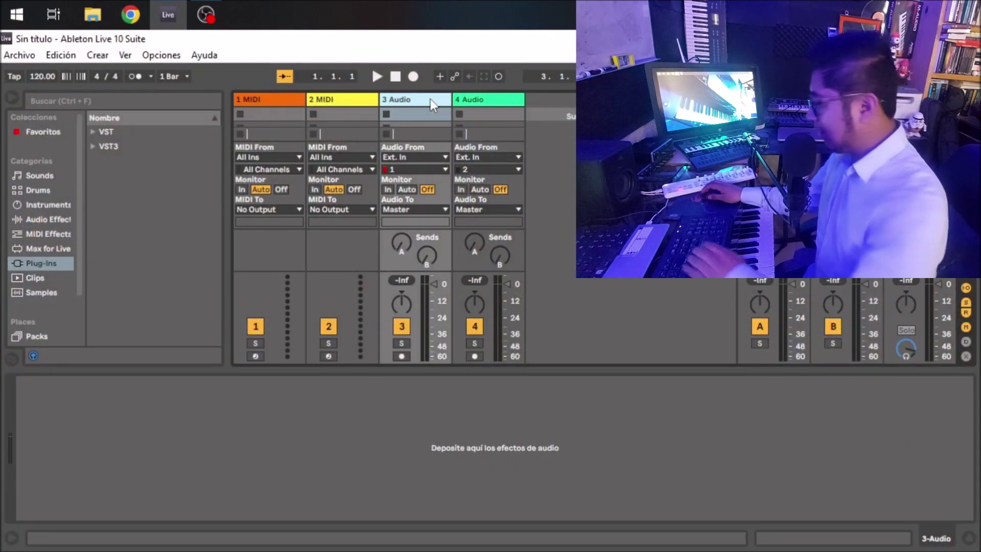
key(Delete)
key(Delete)
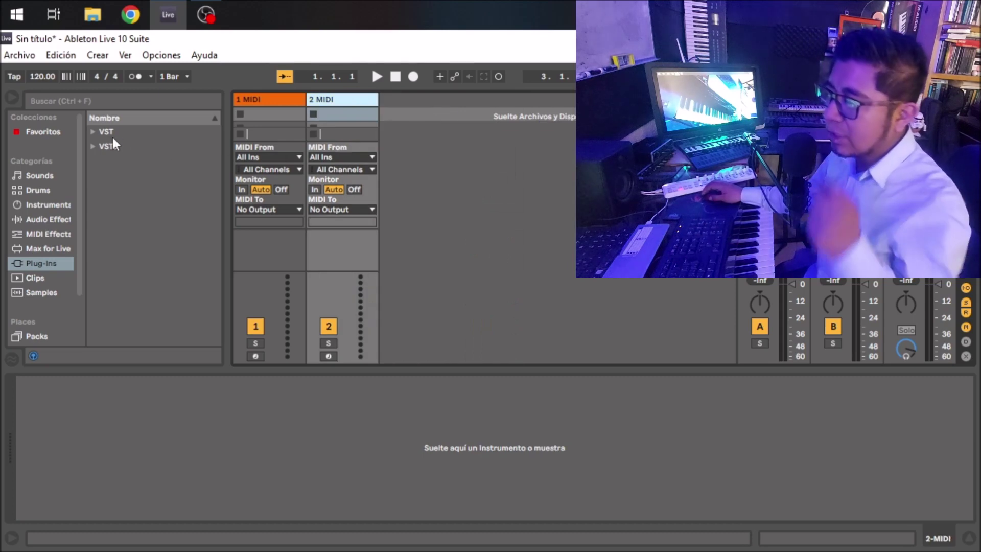
Step: Load MONSTER Piano v3 from the MONSTER PIANO 3 folder of the VST plug-ins onto the 1 MIDI track
click(97, 131)
scroll(167, 188, down, 3)
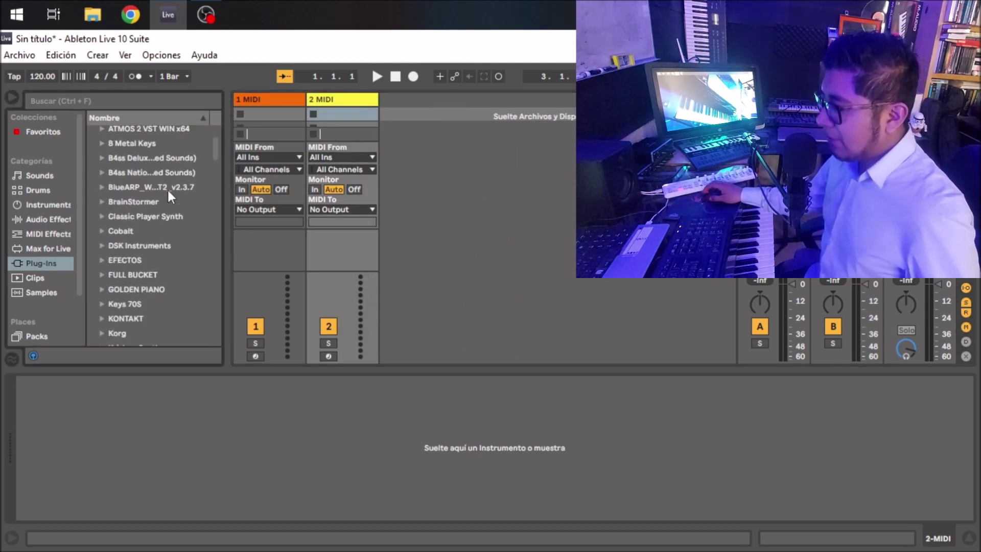
scroll(168, 192, down, 4)
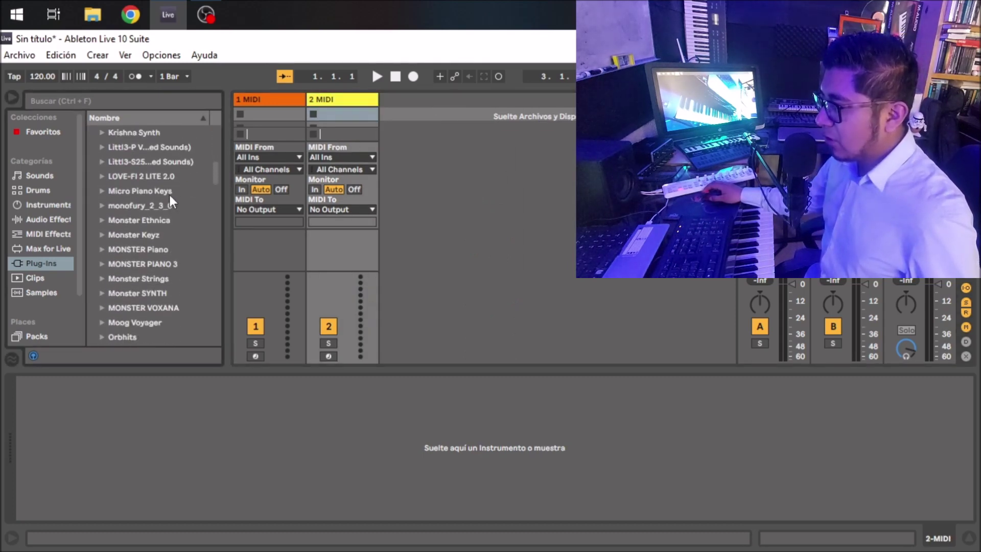
click(155, 275)
click(156, 269)
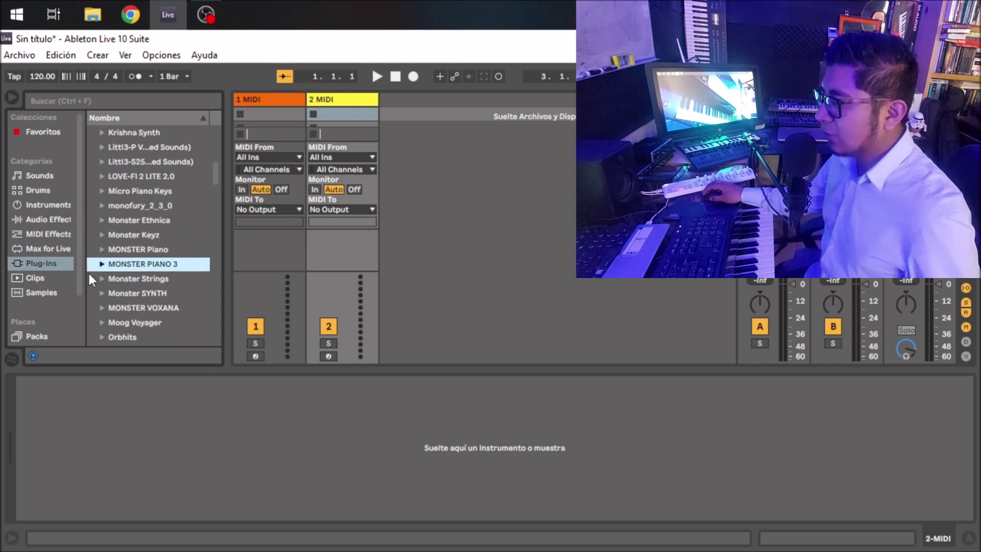
click(102, 265)
key(Up)
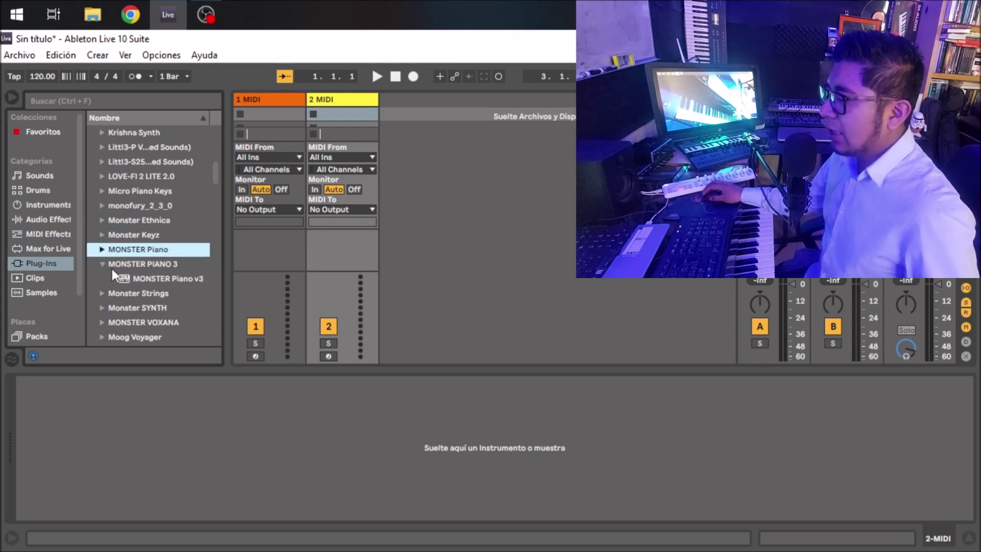
click(128, 279)
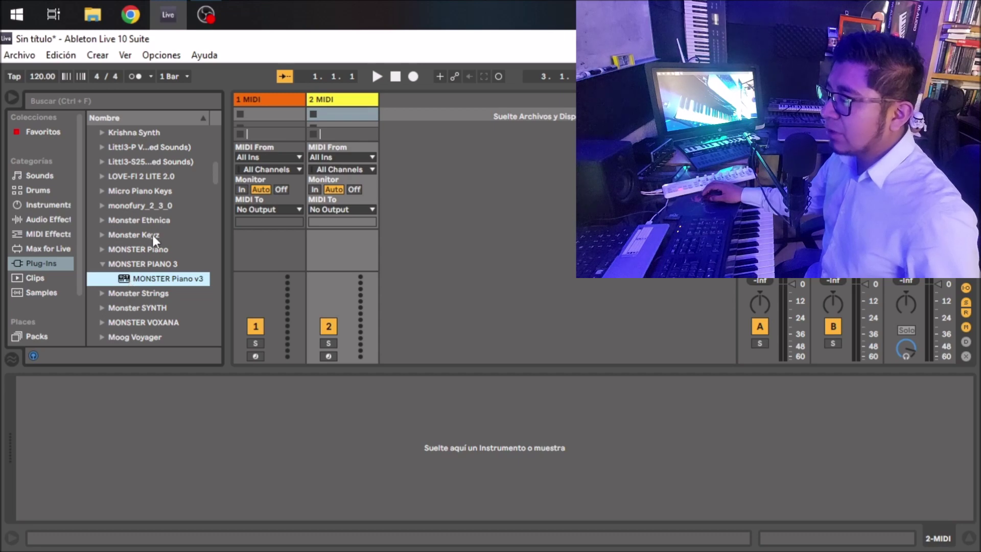
drag(141, 281, 252, 236)
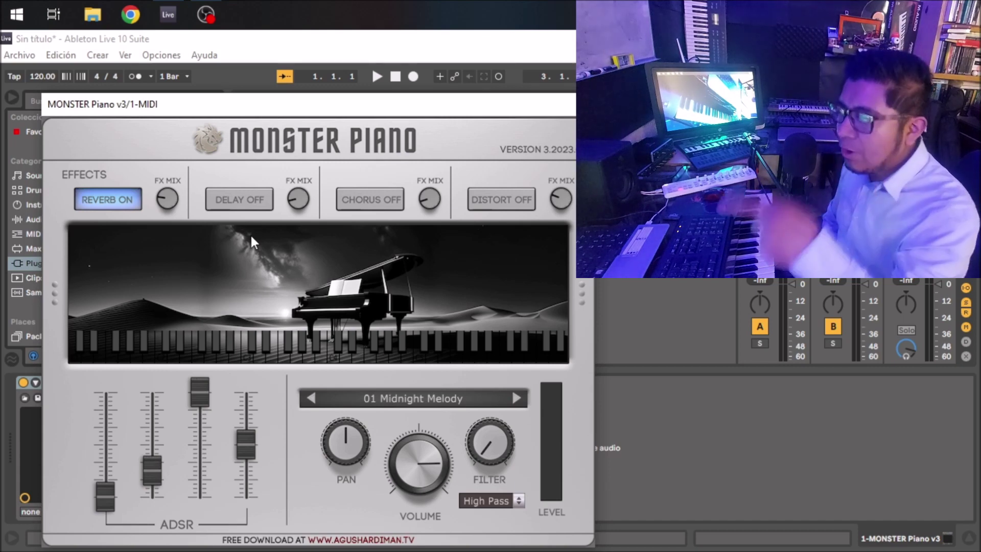
Step: Move the MONSTER Piano v3 plugin window higher over the Live set
drag(171, 101, 160, 61)
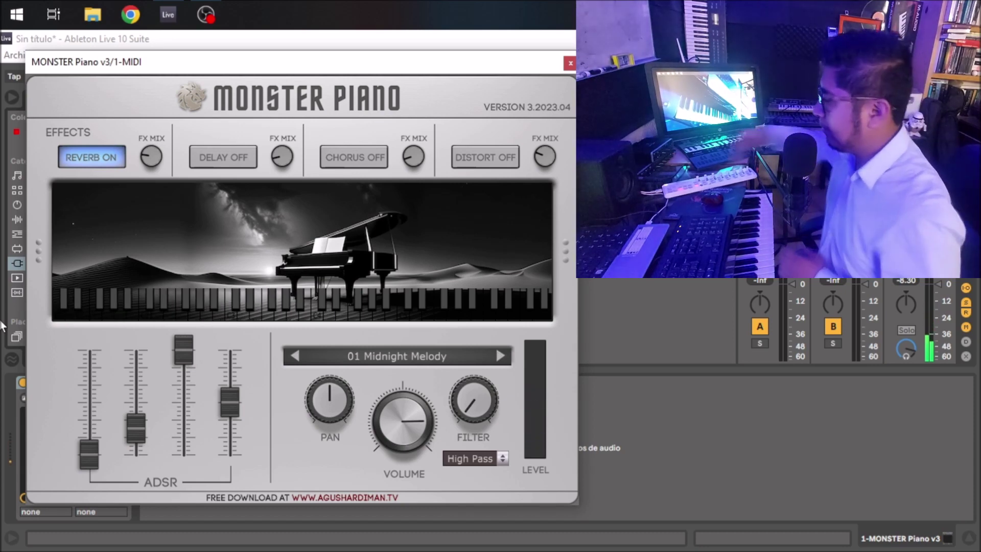
key(XF86AudioRaiseVolume)
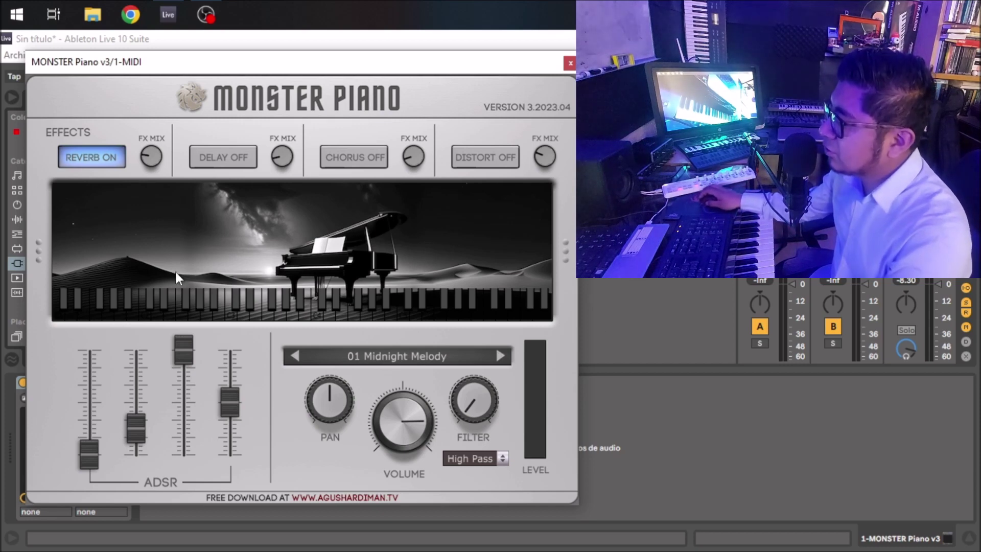
mouse_move(123, 307)
mouse_down()
mouse_move(525, 317)
mouse_move(104, 317)
mouse_up()
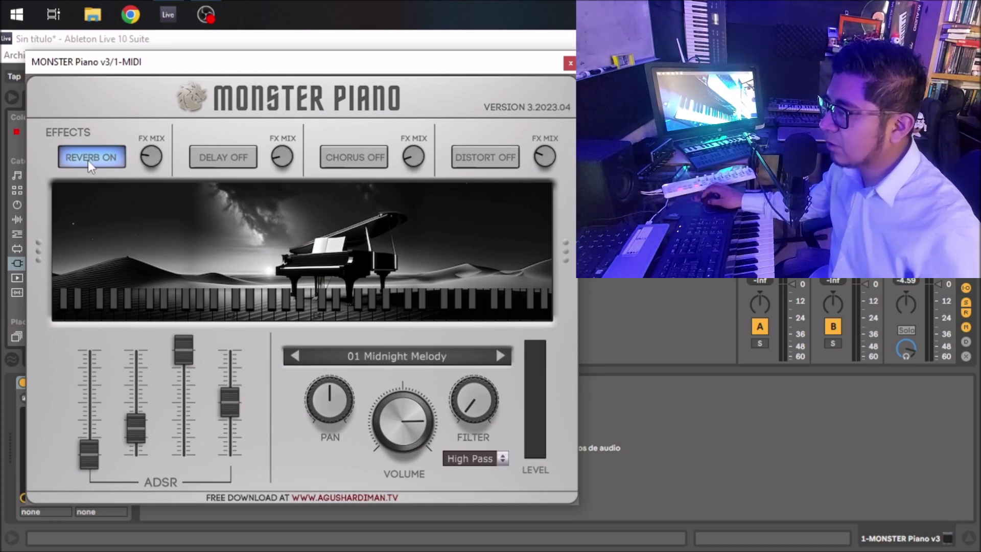
Step: Raise the reverb's FX mix to slightly past the middle, keeping the reverb on
click(88, 160)
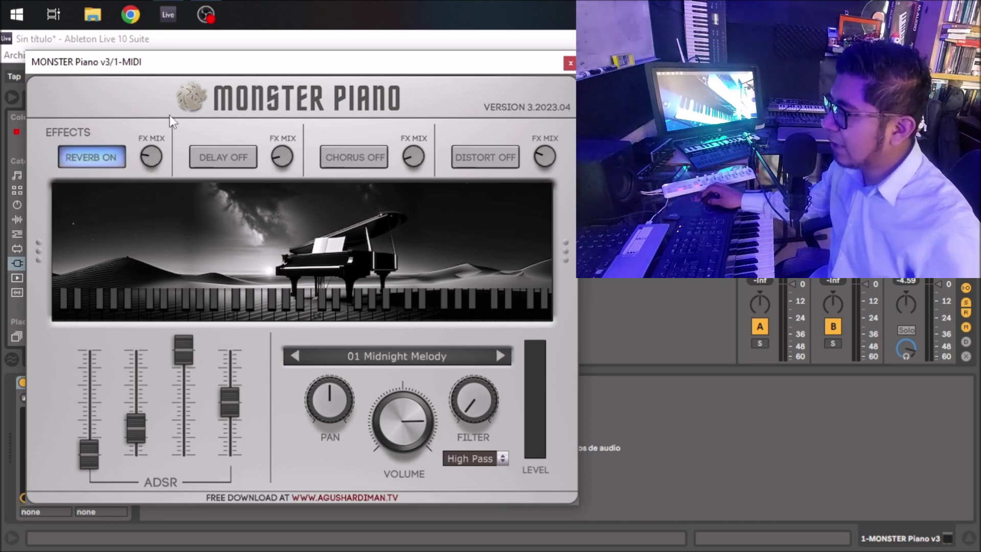
drag(143, 164, 151, 134)
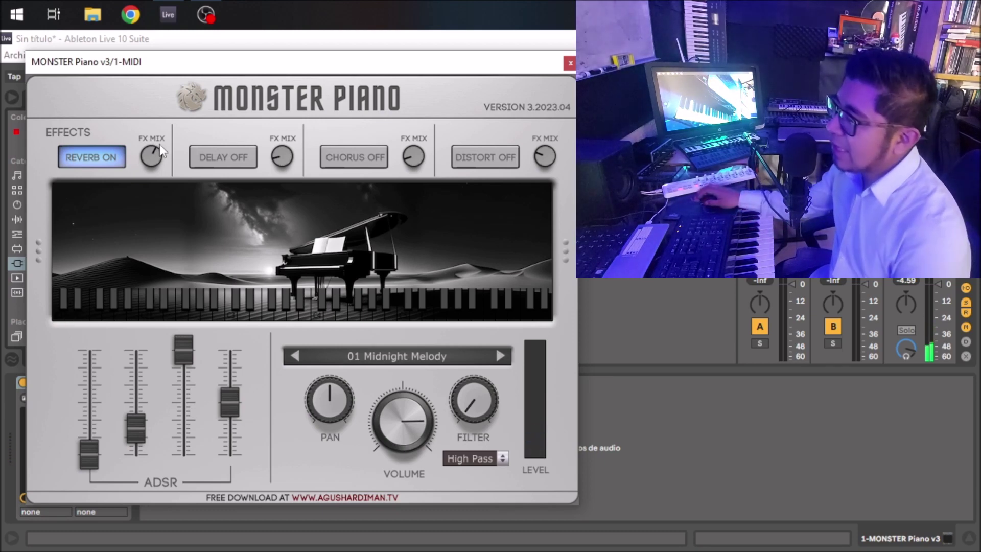
Step: Lower the reverb's FX mix below the middle and turn on the delay with its FX mix slightly past the middle
drag(144, 166, 175, 204)
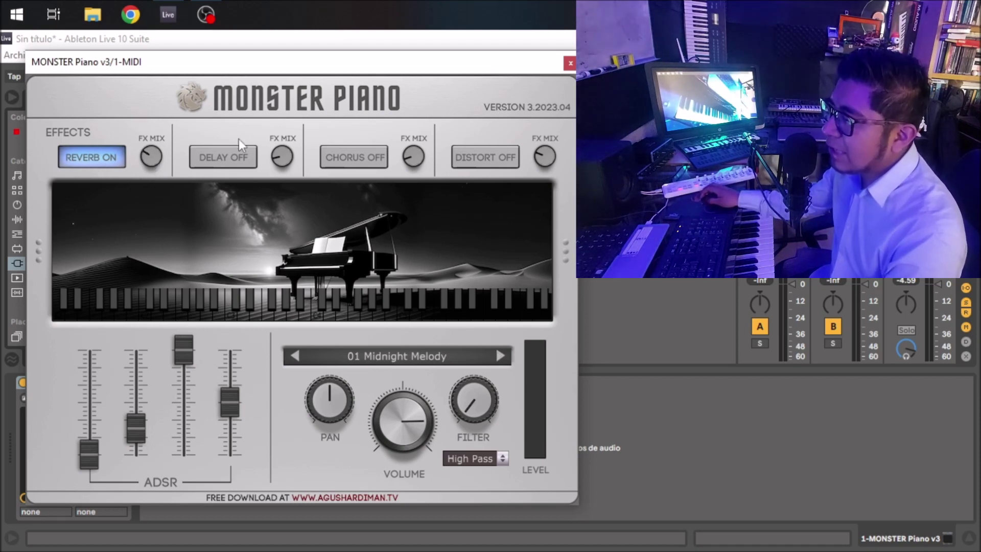
click(243, 164)
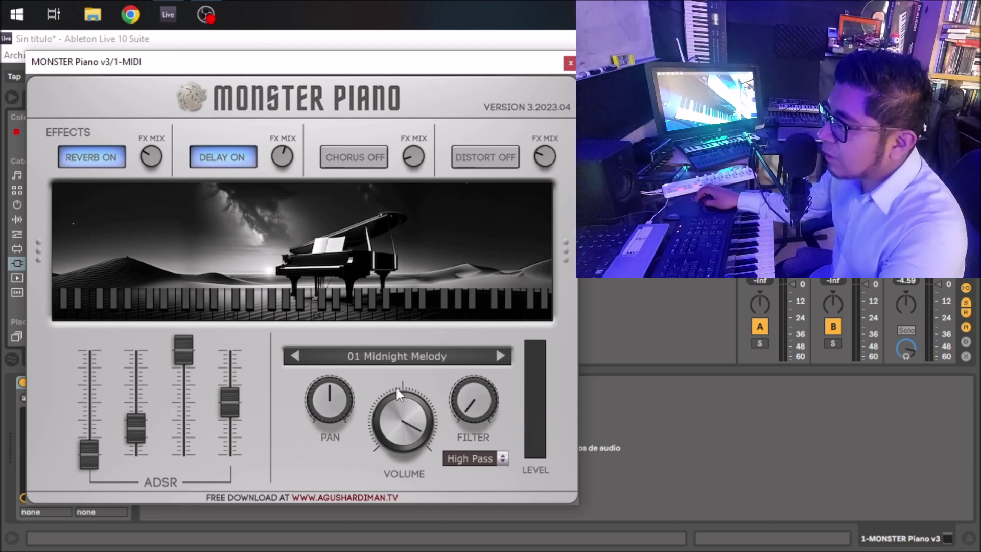
Step: Try the chorus with the delay turned off, and try the distortion with the chorus off, leaving only the reverb on
click(344, 153)
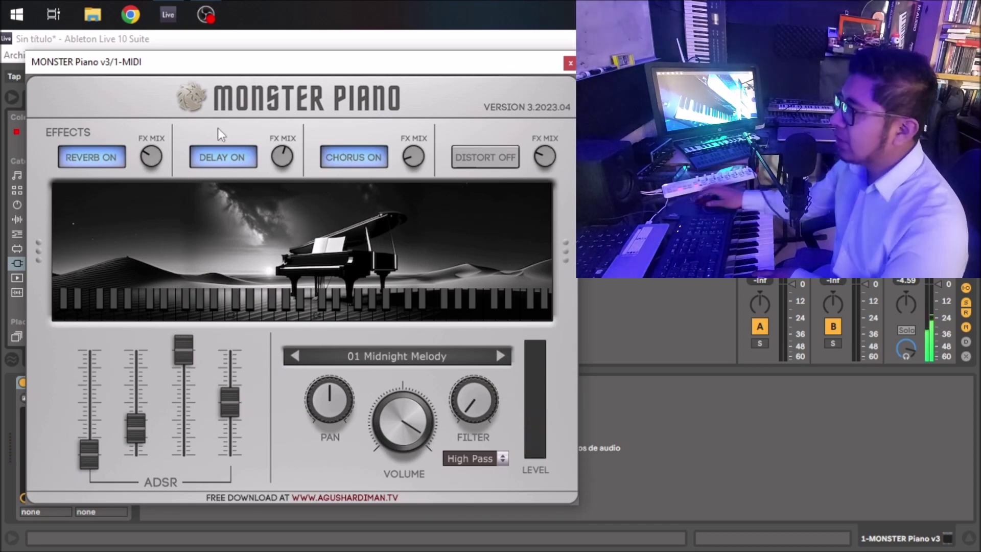
click(215, 163)
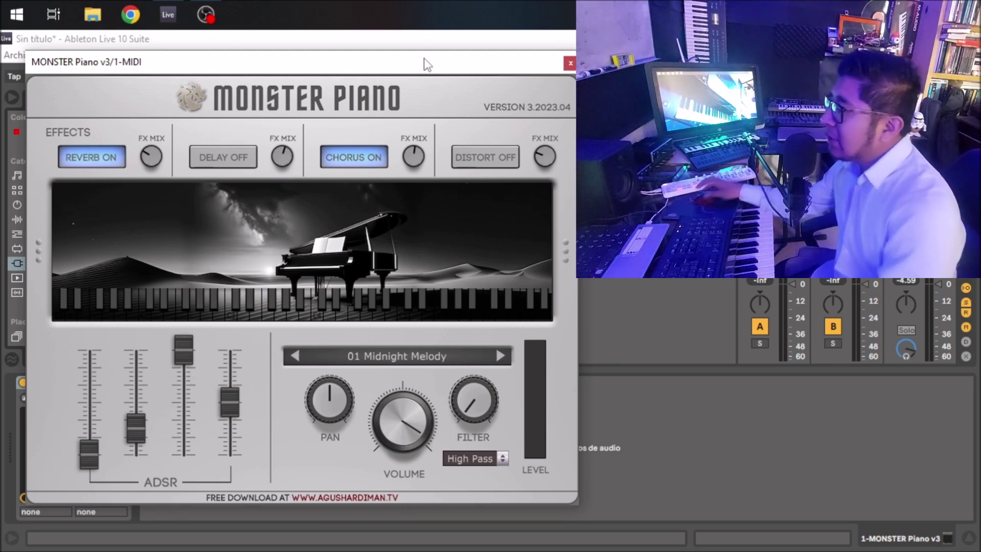
click(349, 152)
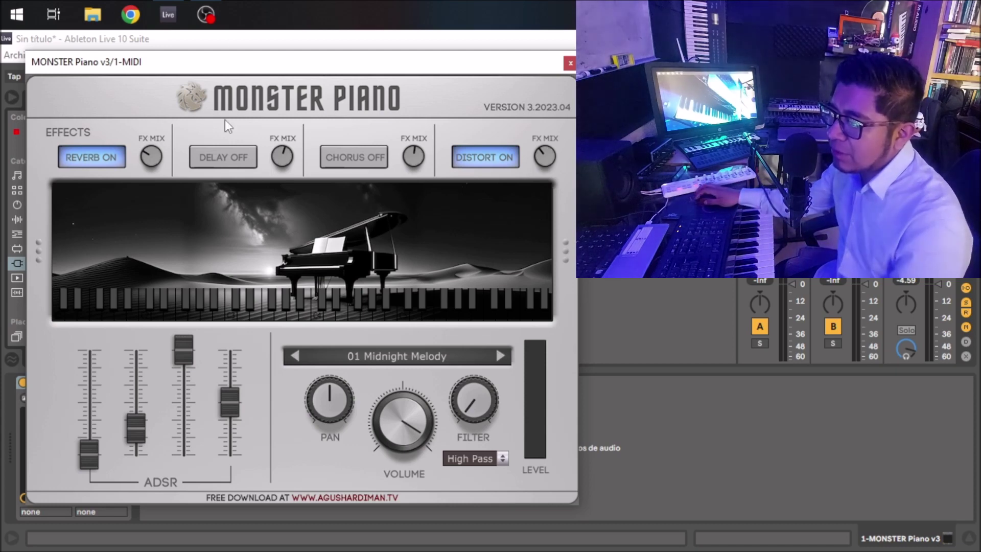
click(495, 154)
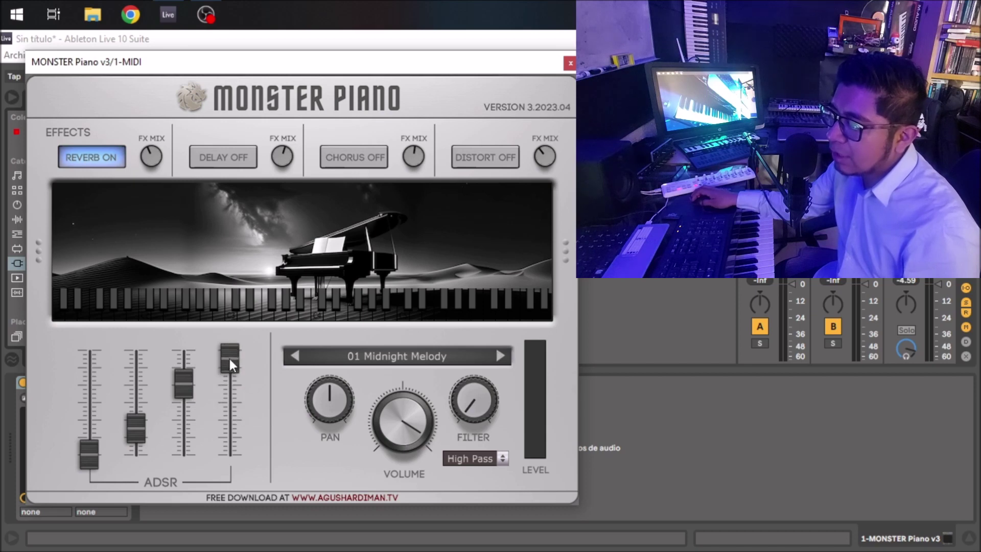
Step: Set the ADSR release slightly below its maximum, and try higher attack and decay settings before returning both to low positions
drag(231, 367, 234, 371)
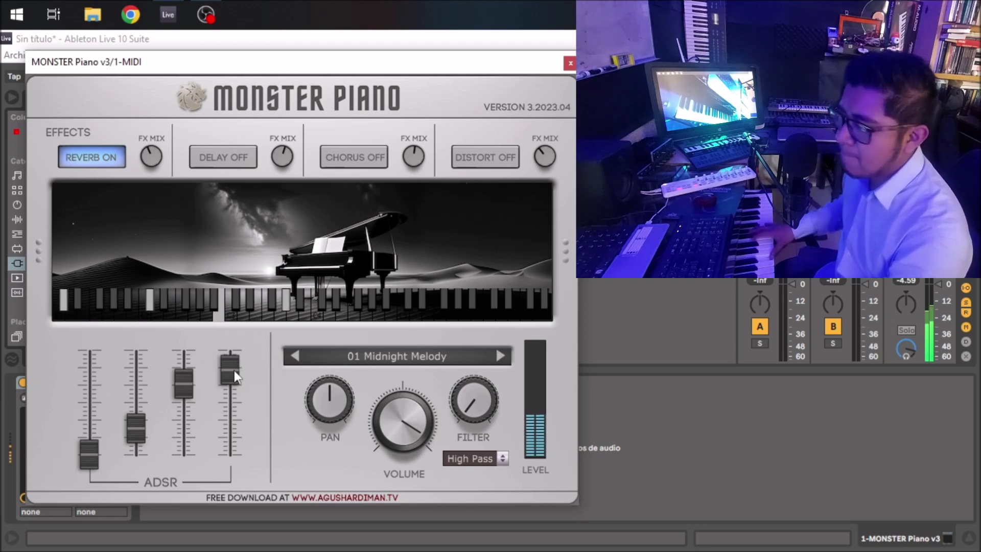
drag(82, 463, 90, 403)
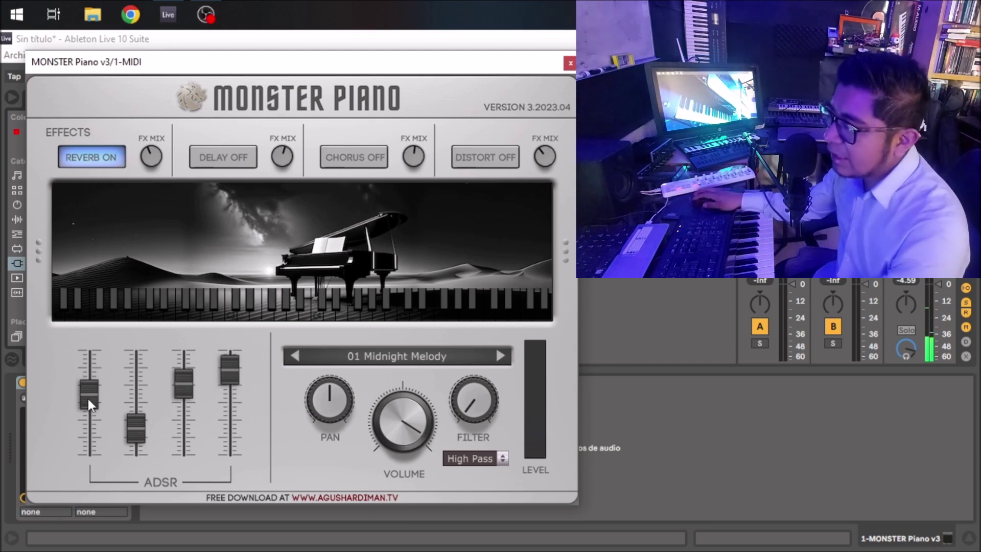
drag(87, 398, 112, 447)
drag(136, 398, 140, 366)
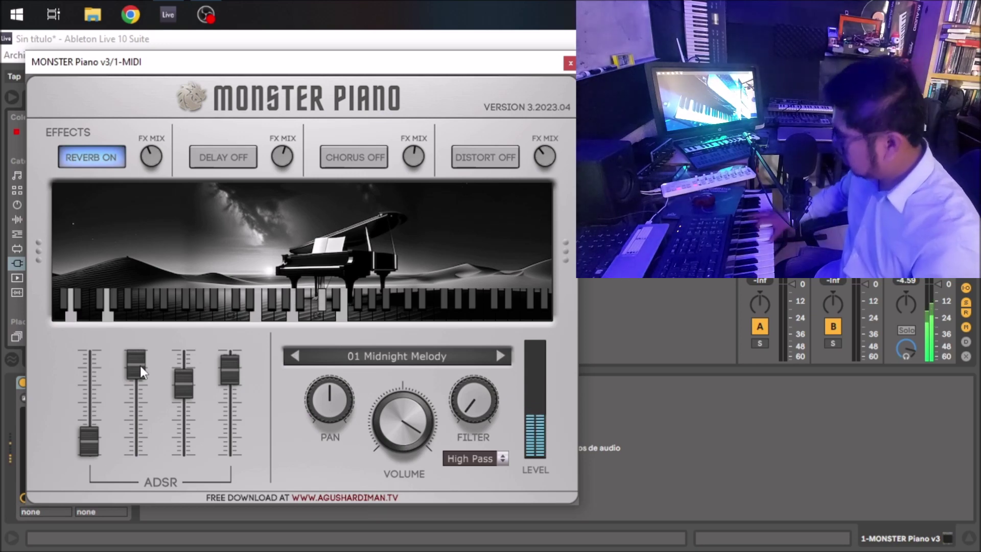
drag(149, 370, 163, 431)
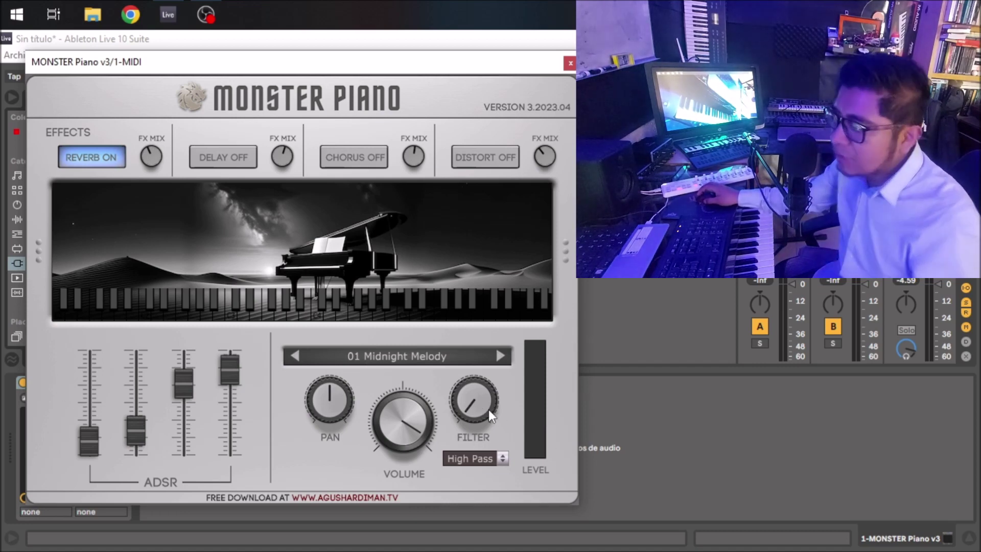
Step: Raise the filter amount in small stages while keeping the filter type at High Pass
drag(488, 409, 483, 367)
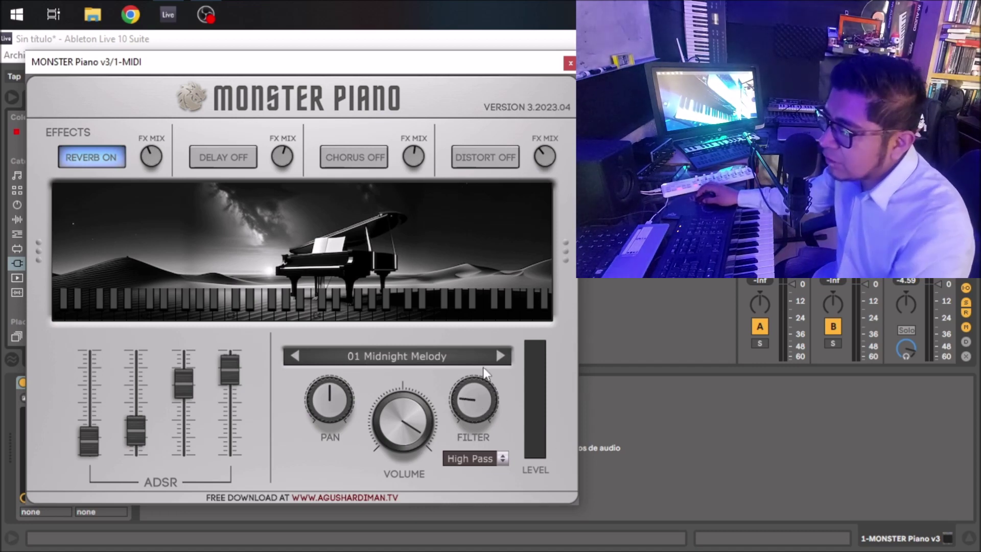
click(469, 462)
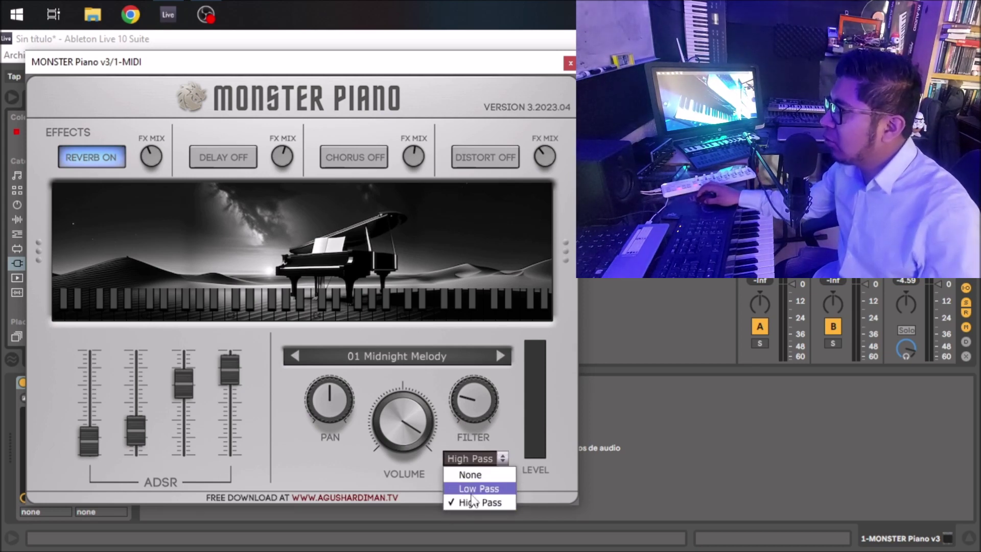
click(512, 355)
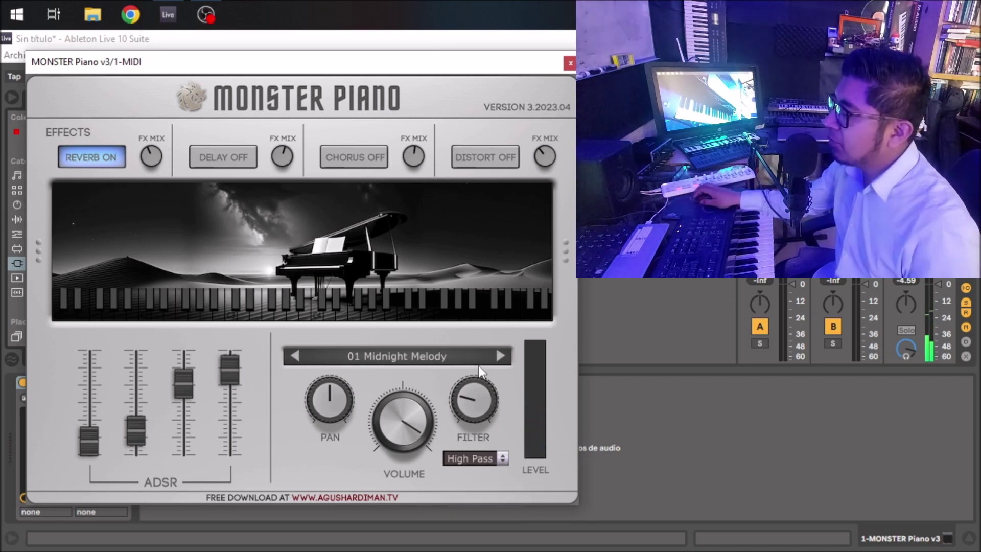
drag(475, 341, 476, 315)
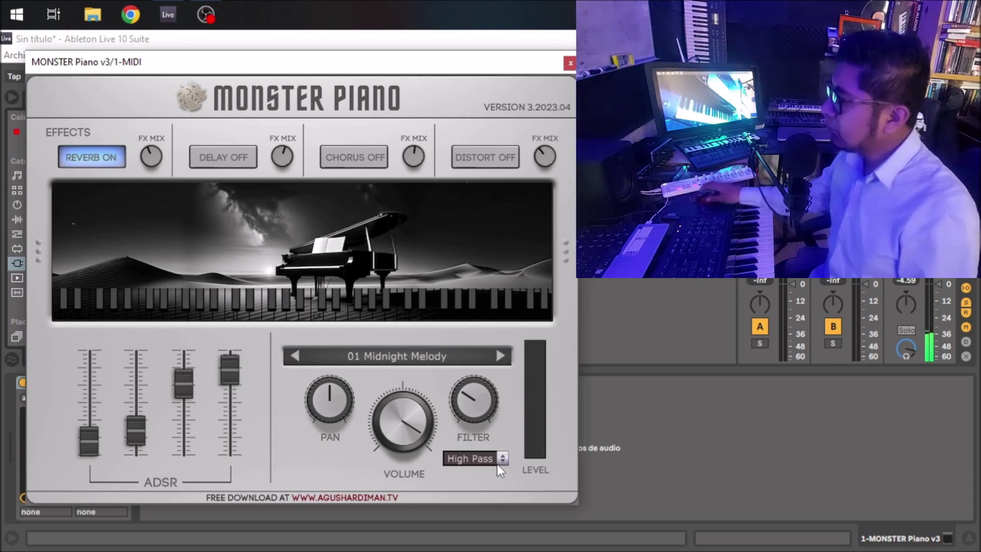
Step: Change the filter type to Low Pass and raise the filter close to its maximum
click(496, 459)
click(484, 491)
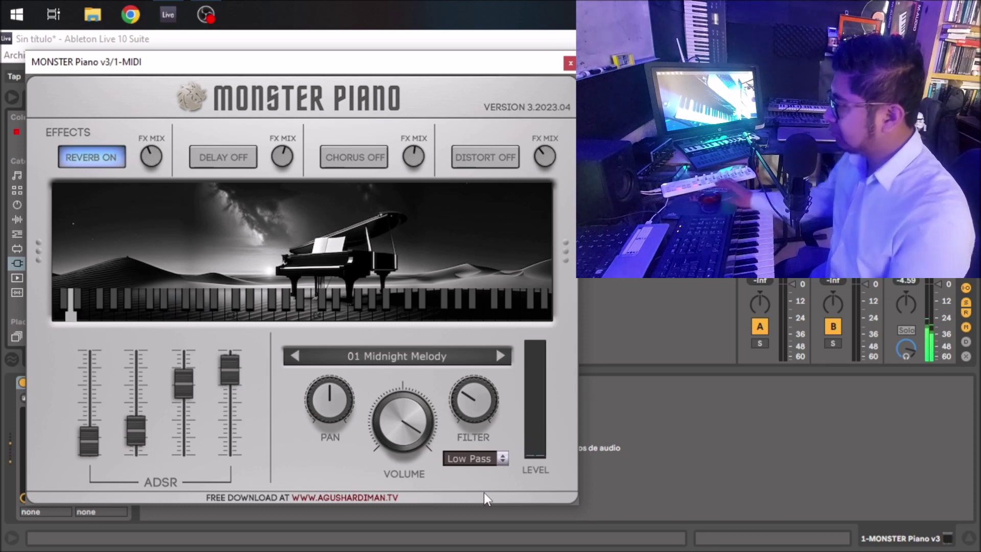
drag(458, 397, 468, 283)
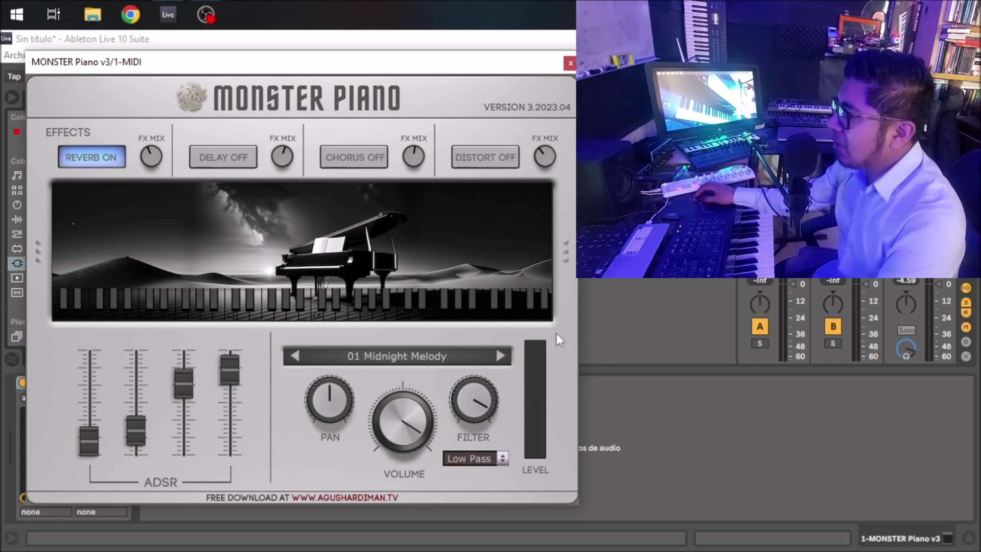
Step: Load the 02 Supreme Piano preset from the 01 GRAND PIANO category
click(372, 356)
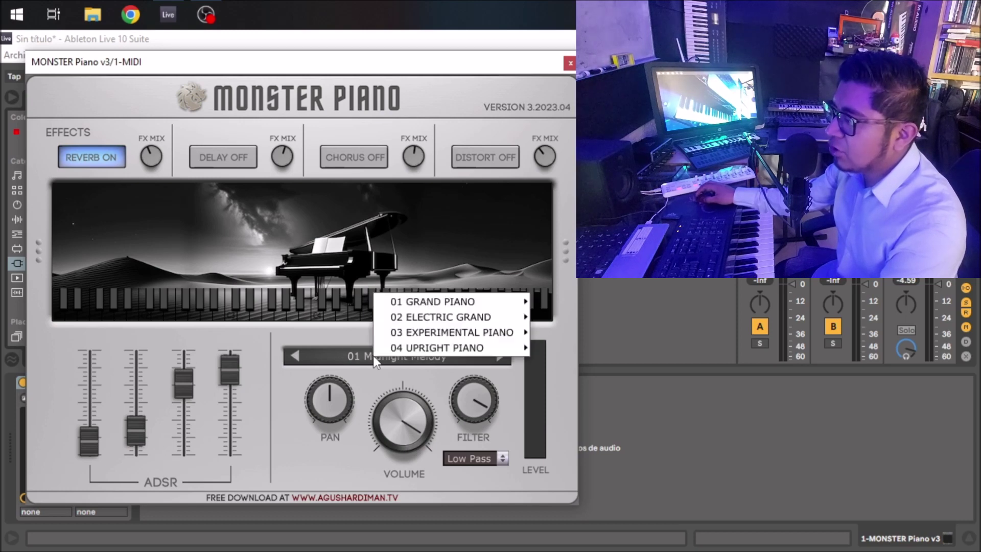
mouse_move(406, 303)
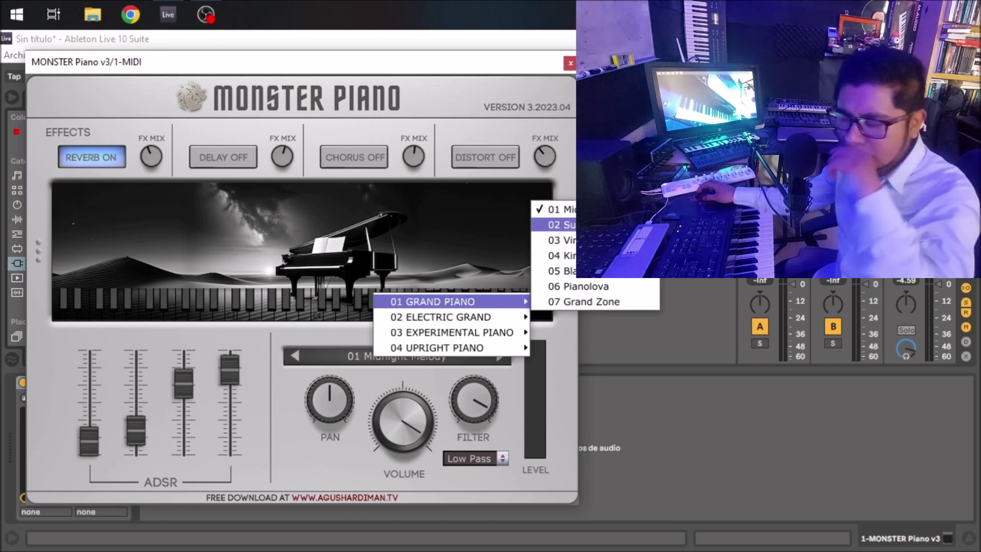
click(603, 224)
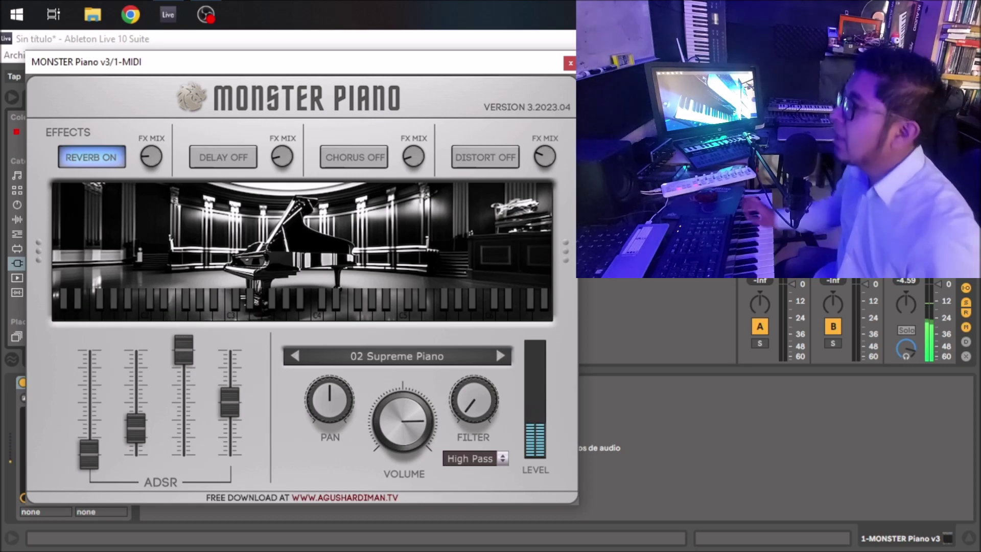
Step: Load the 03 Virtuoso Keys preset from the 01 GRAND PIANO category and turn its delay off
click(394, 358)
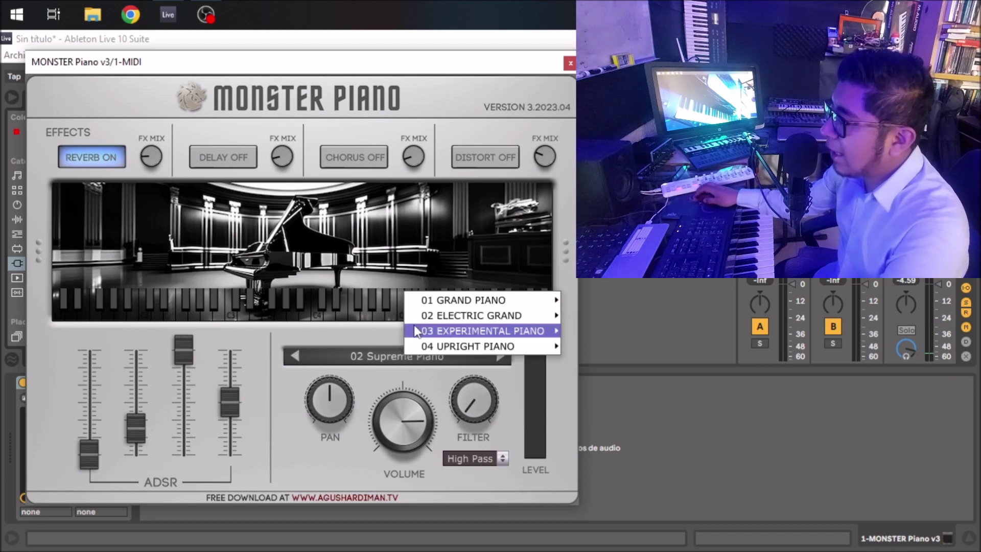
mouse_move(486, 299)
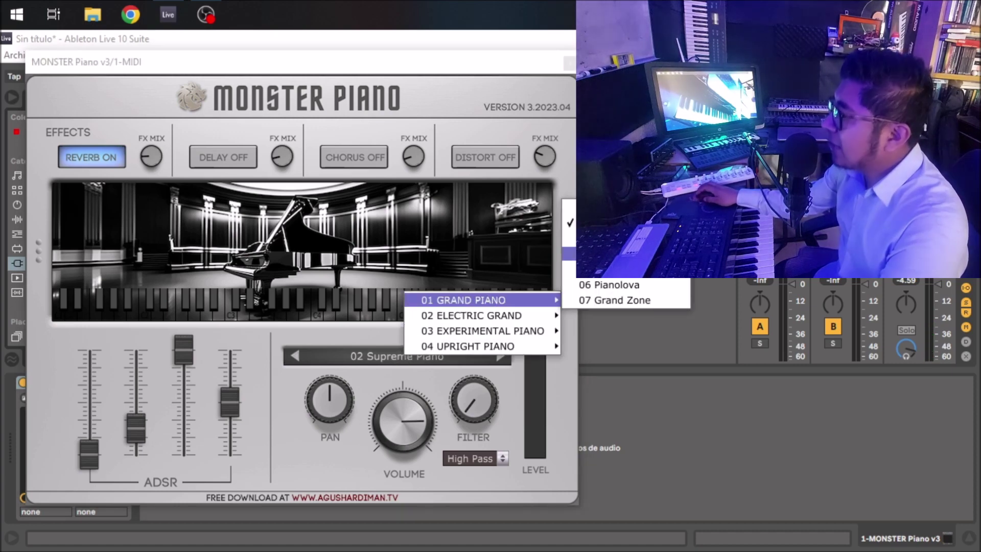
click(608, 239)
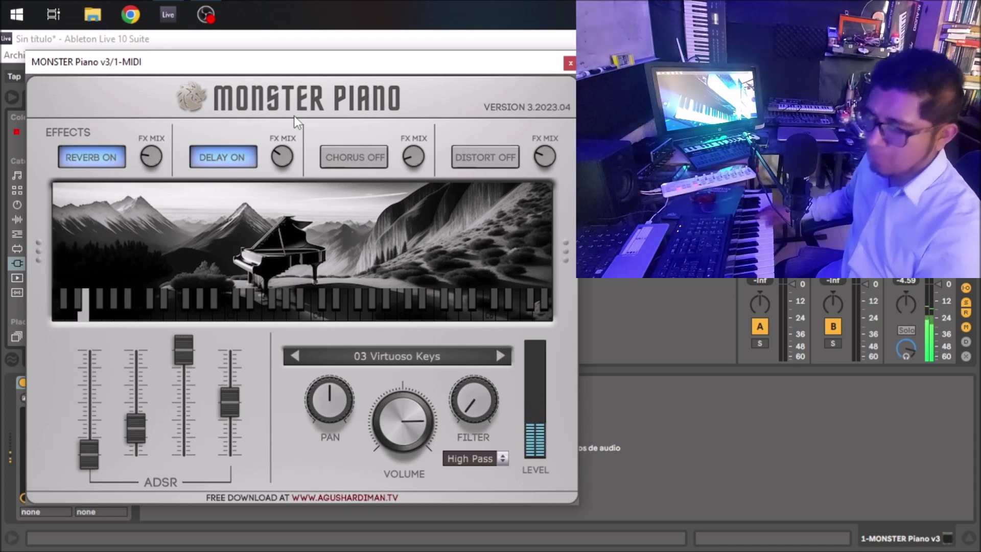
click(220, 157)
Step: Load the 06 Pianolova preset from the 01 GRAND PIANO category
click(394, 364)
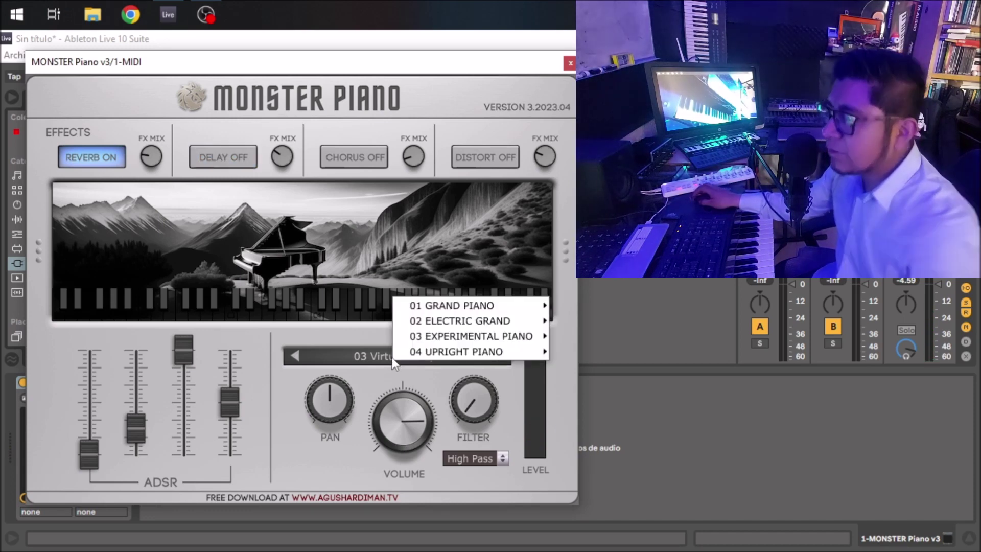
mouse_move(460, 305)
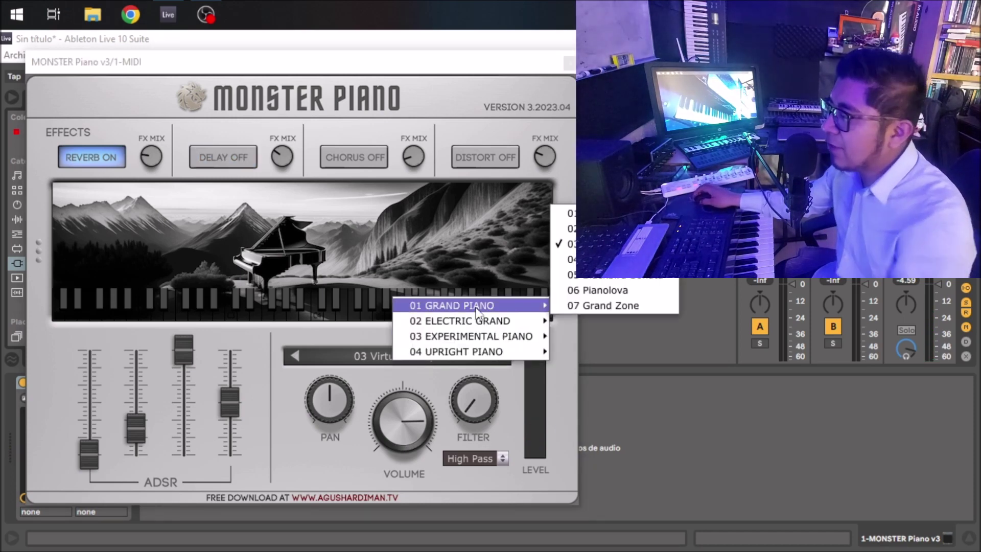
click(603, 290)
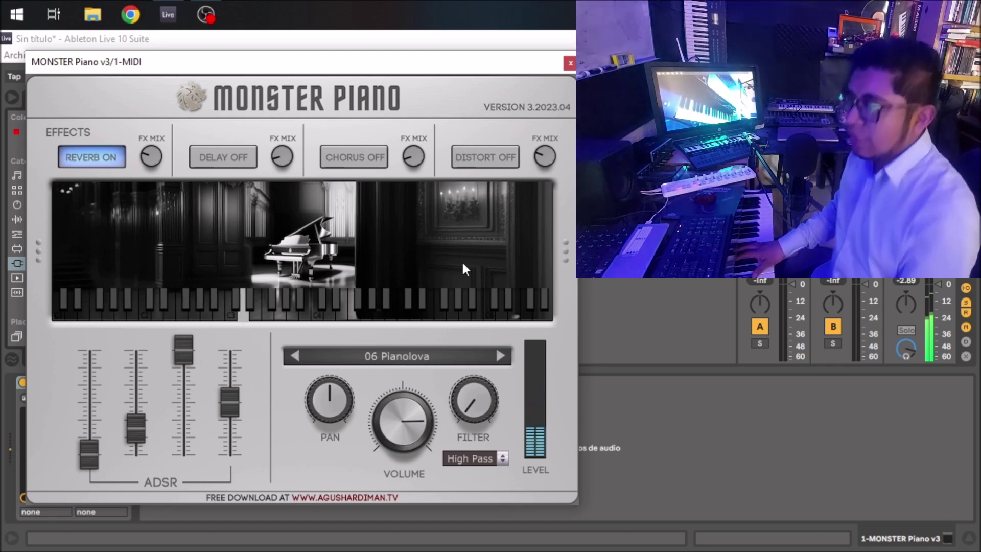
Step: Load the 01 Galactic Grandeur preset from the 02 ELECTRIC GRAND category
click(430, 358)
mouse_move(513, 322)
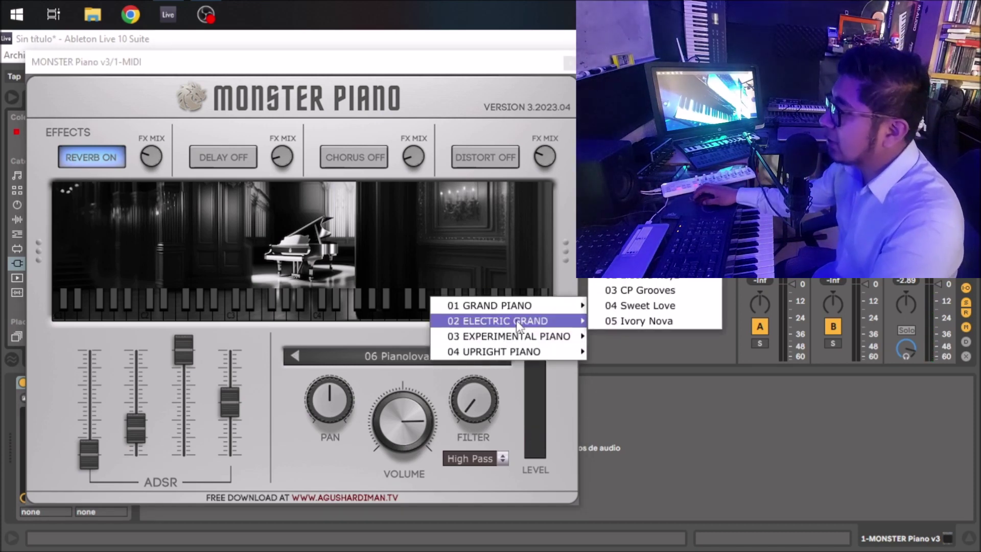
click(639, 259)
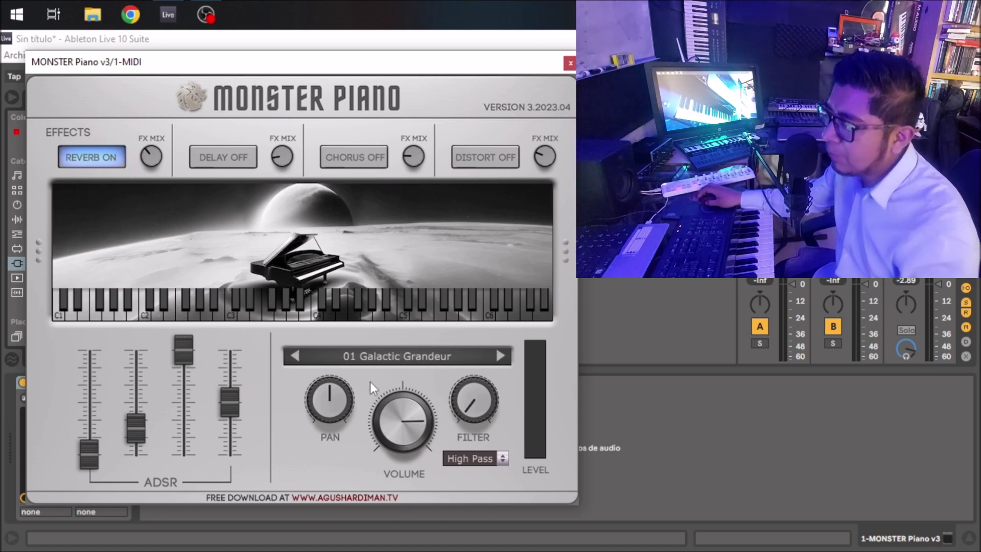
Step: Load the 02 Electra Keyz preset from the 02 ELECTRIC GRAND category
click(396, 358)
mouse_move(494, 331)
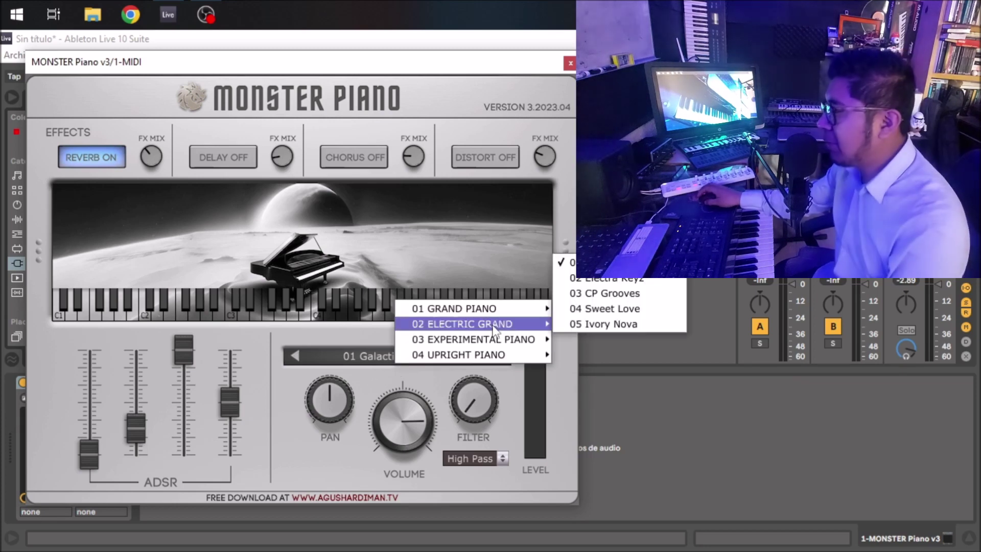
click(602, 280)
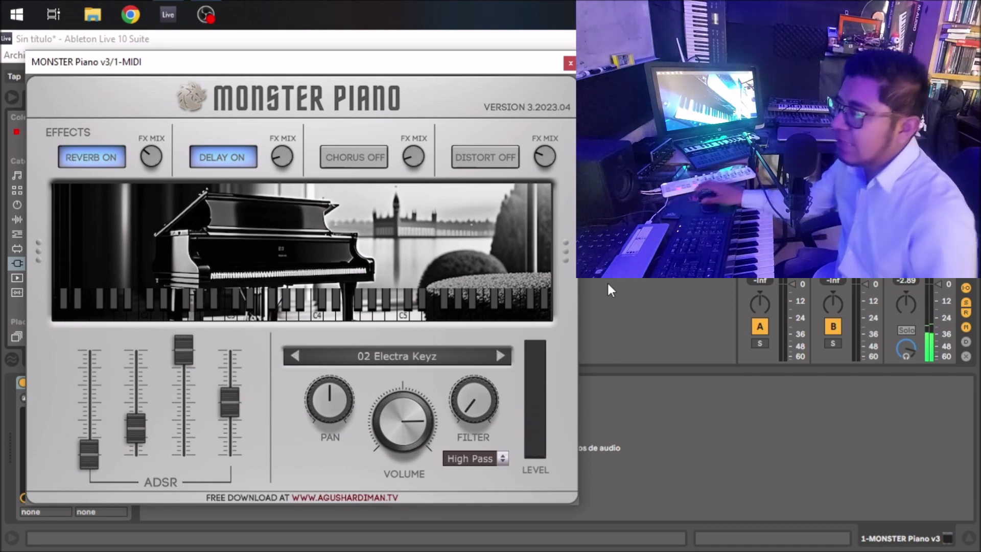
Step: Load the 03 CP Grooves preset from the 02 ELECTRIC GRAND category, and try its distortion before turning distortion and chorus off
click(409, 357)
mouse_move(469, 321)
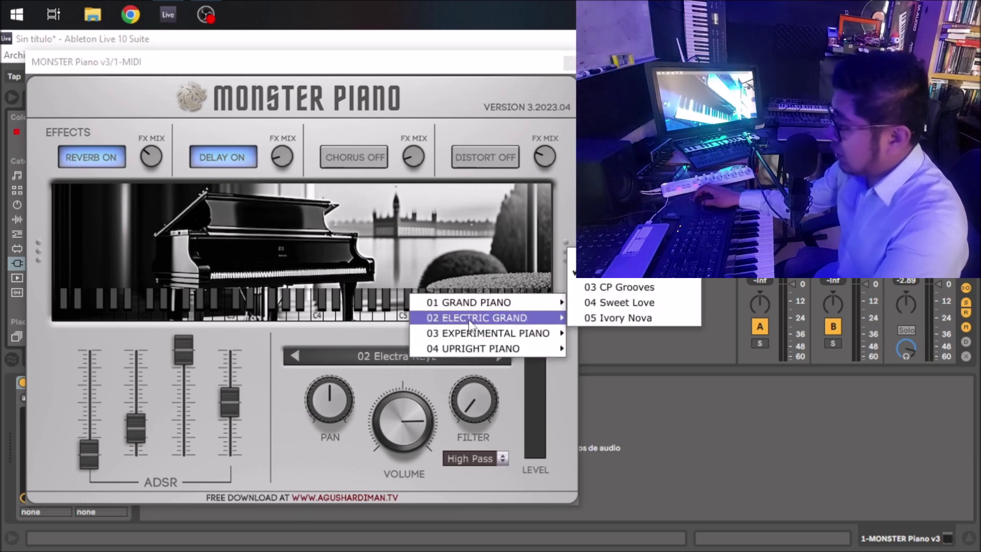
click(608, 289)
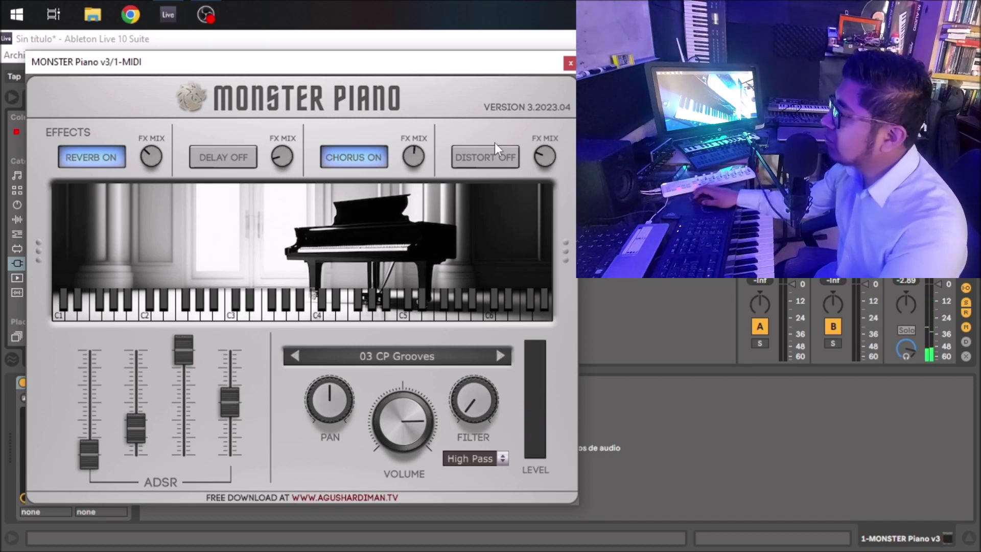
click(496, 155)
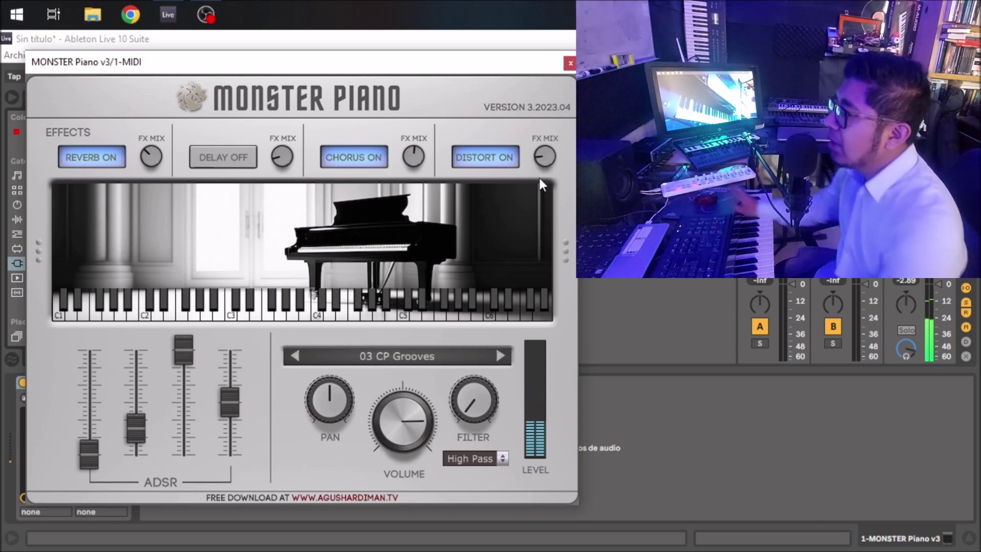
click(502, 157)
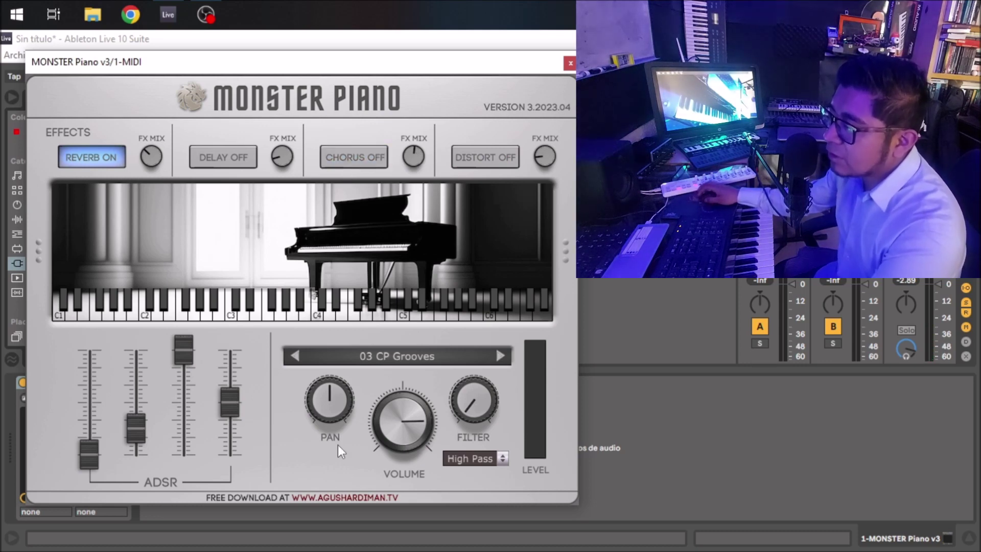
Step: Load the 01 Frosty Night preset from the 03 EXPERIMENTAL PIANO category
click(386, 364)
mouse_move(460, 340)
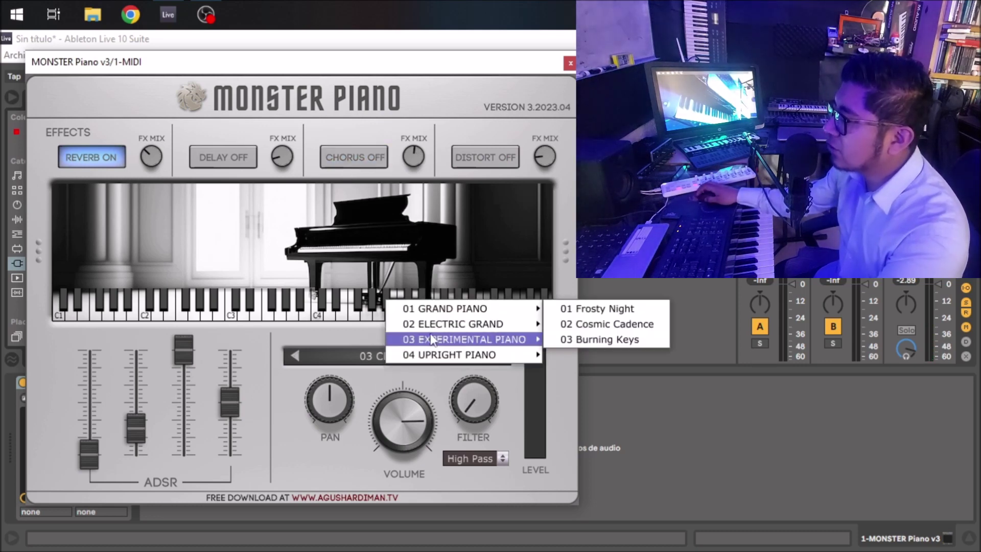
click(588, 309)
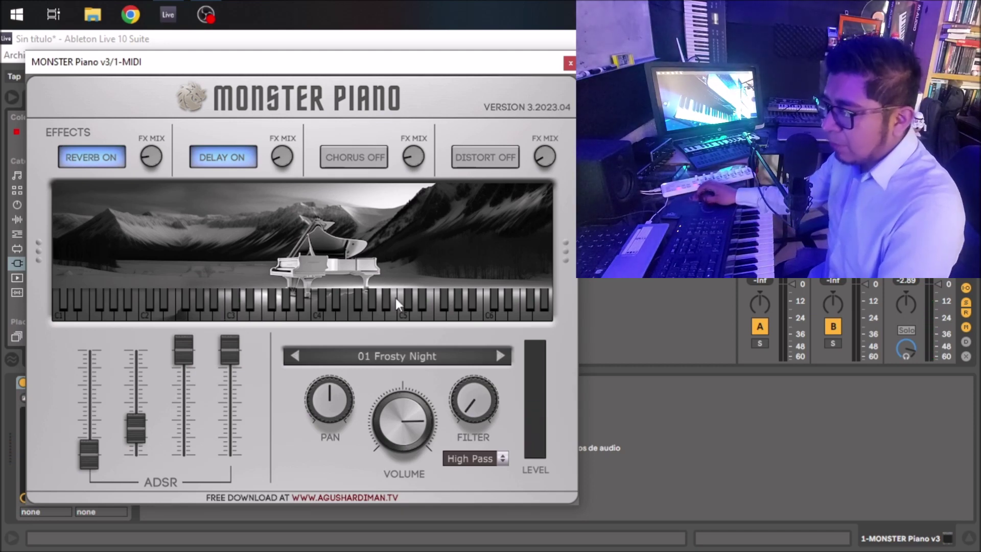
Step: Load the 03 Burning Keys preset from the 03 EXPERIMENTAL PIANO category
click(414, 356)
mouse_move(531, 334)
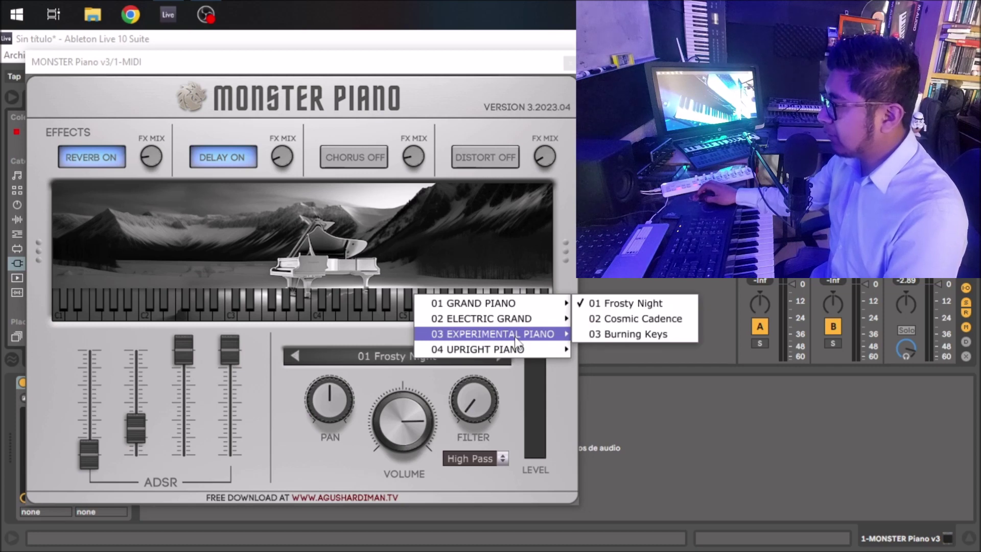
click(612, 336)
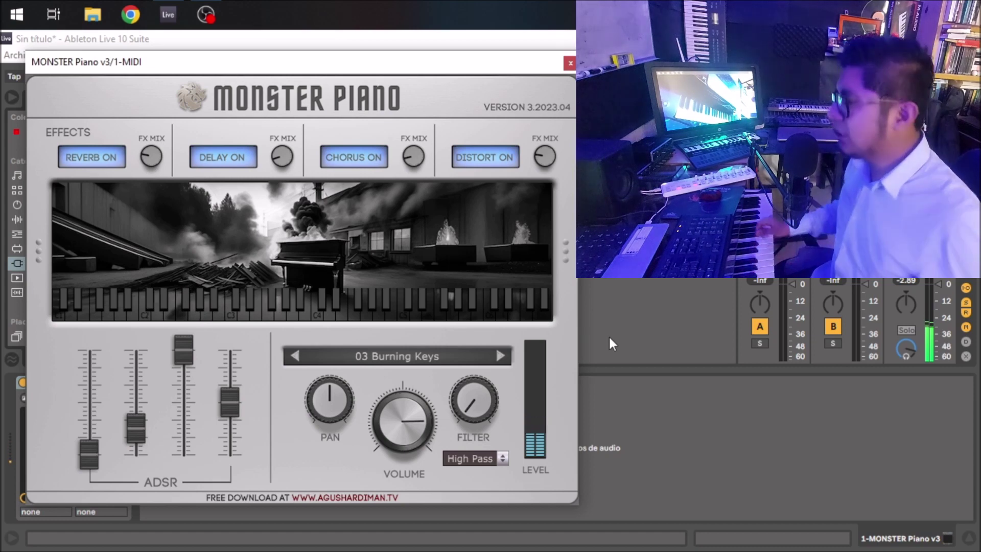
Step: Choose a preset from the 04 UPRIGHT PIANO category
click(422, 351)
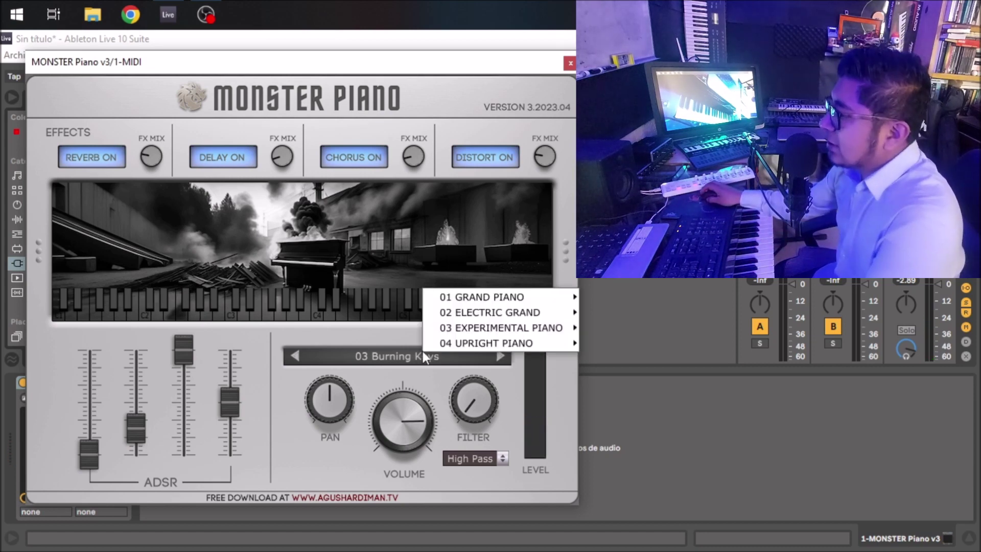
mouse_move(436, 347)
click(648, 313)
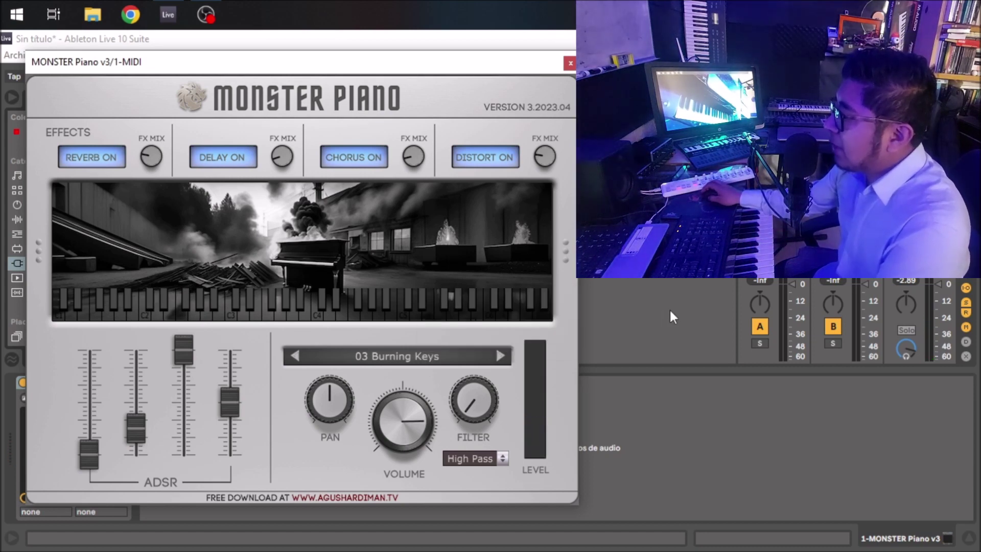